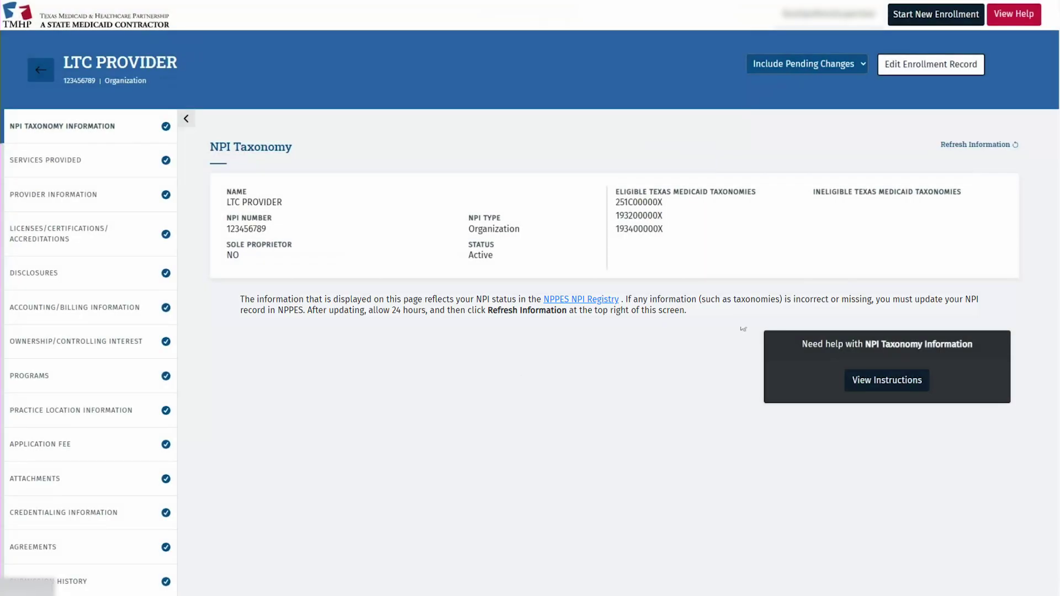
- Open an Existing Enrollment change request, go to Practice Location Information, and begin adding a location
click(973, 64)
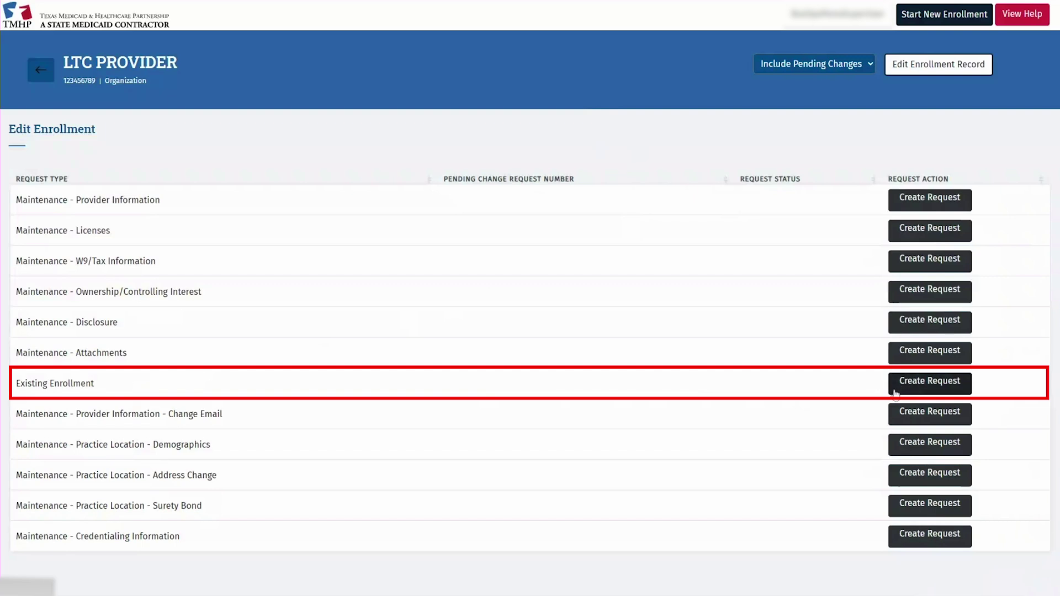
click(895, 393)
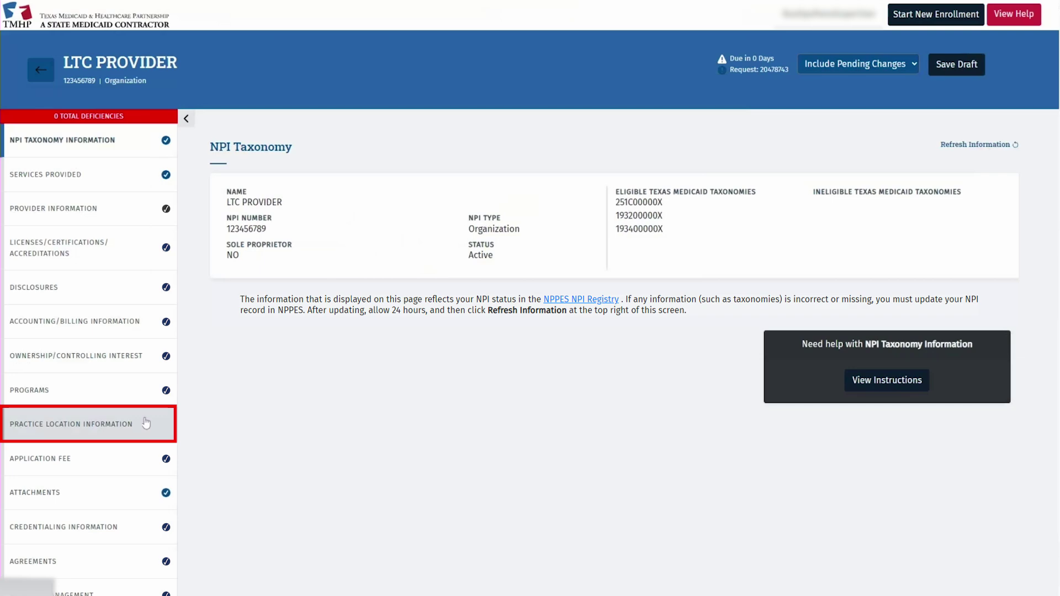
click(145, 423)
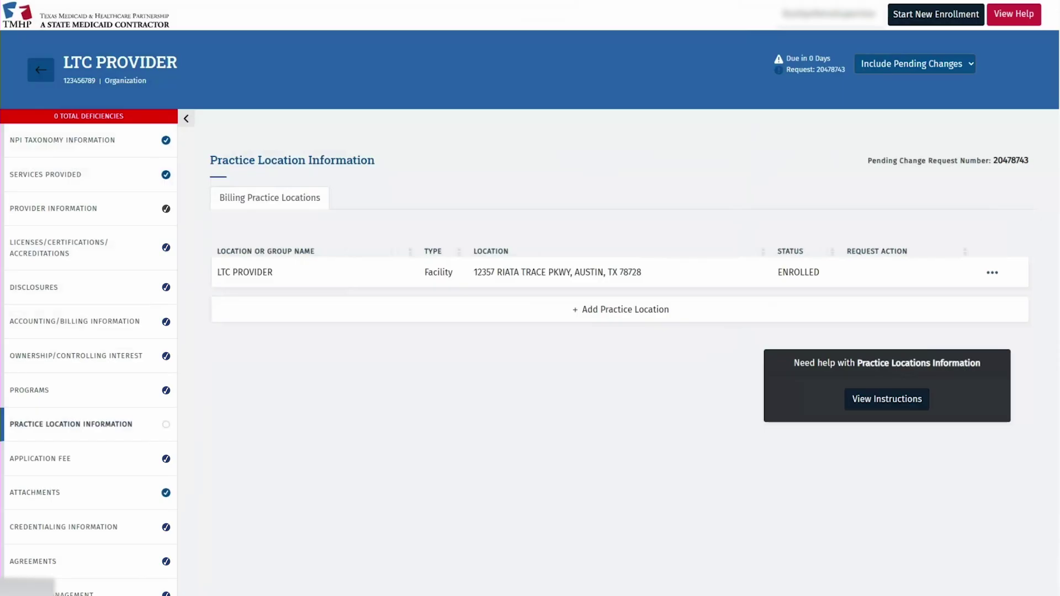
click(690, 317)
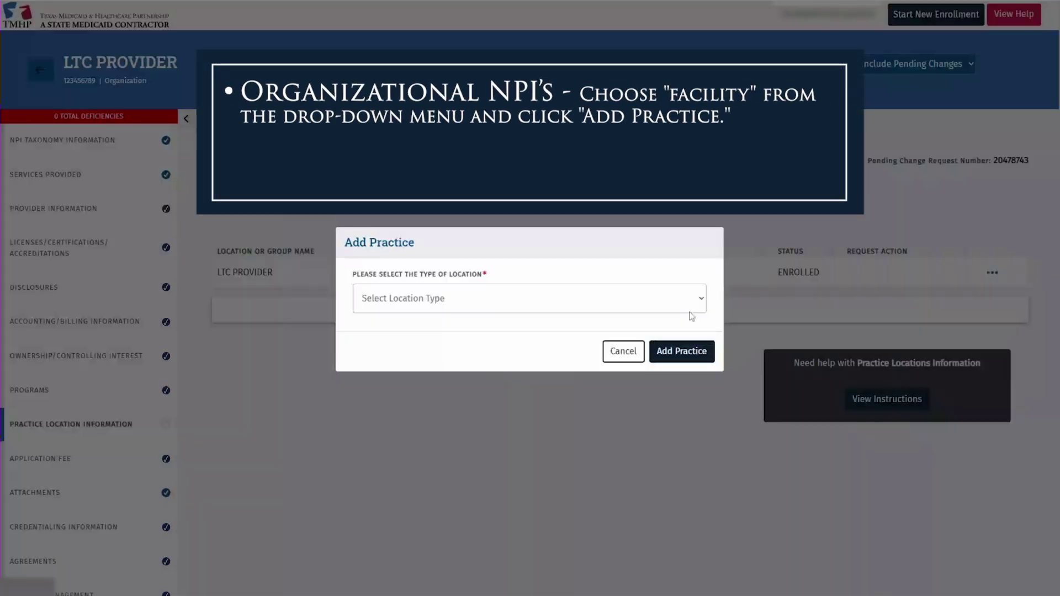
- Make the new practice location a Facility named BUSINESS OFFICE
click(533, 321)
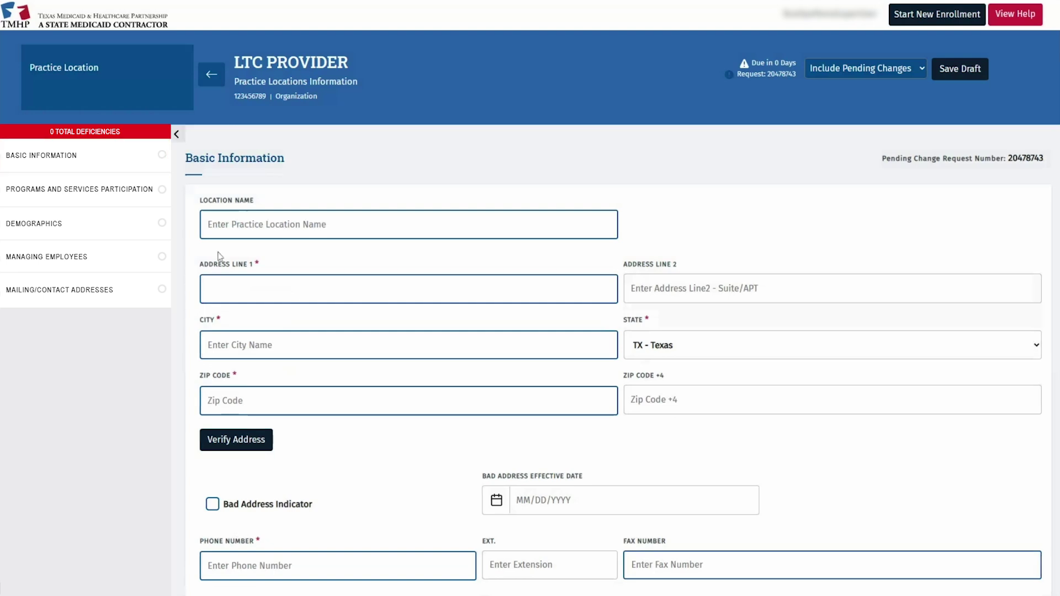
text(BUSINESS OFFICE)
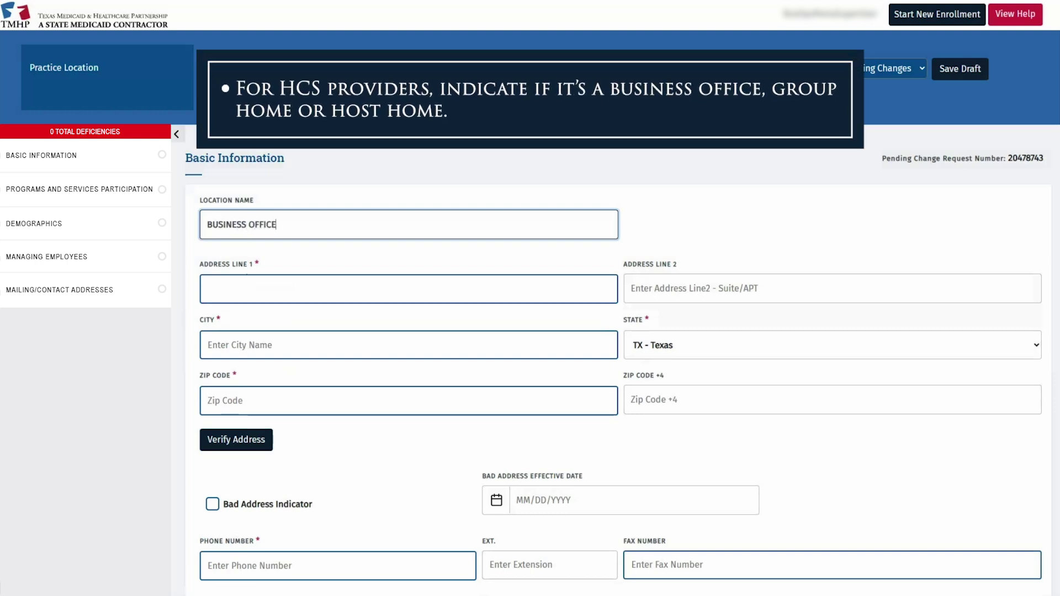
click(408, 289)
text(12357 RIATA TRACE PKWY)
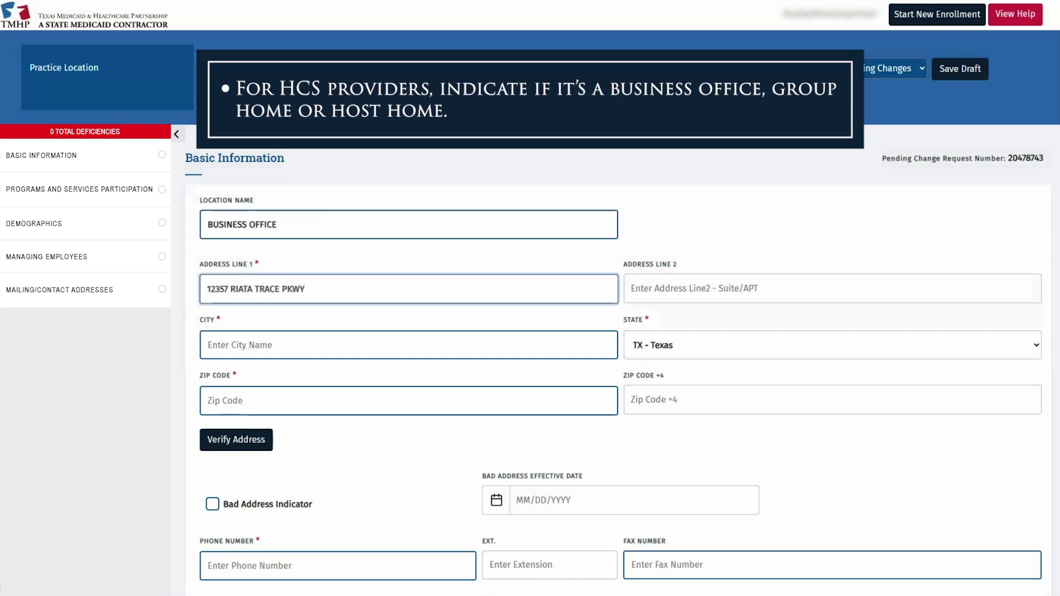
click(409, 344)
text(AUSTIN)
click(408, 401)
text(78728)
click(338, 565)
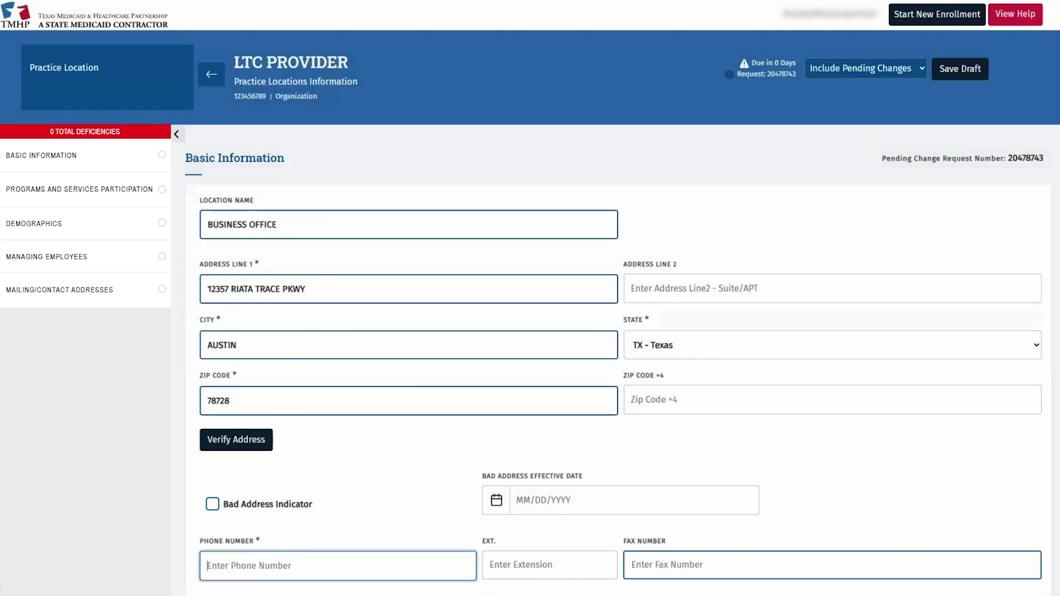
text(5125555555)
click(250, 436)
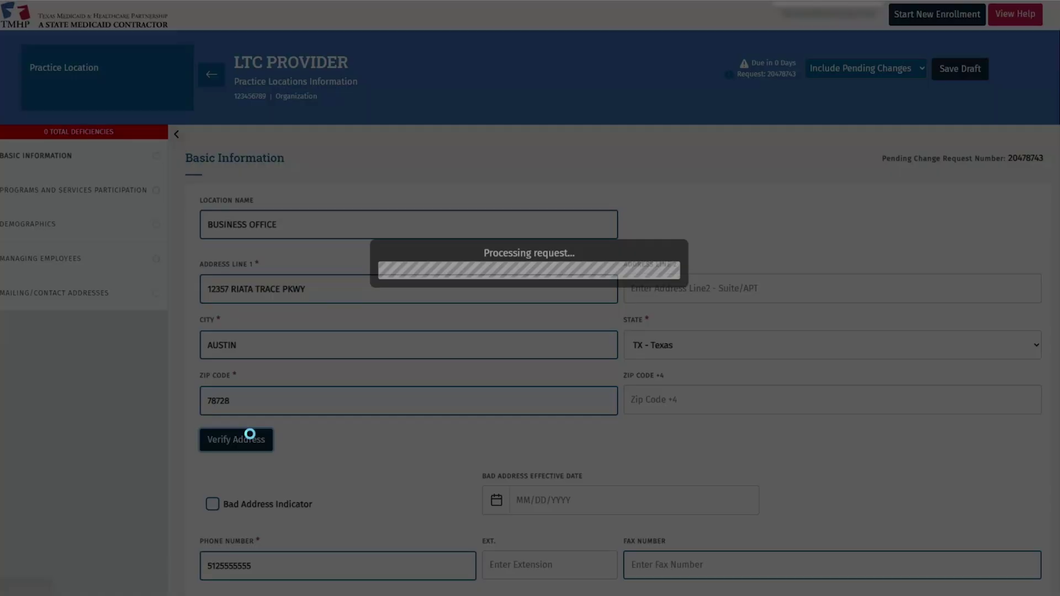
scroll(249, 433, down, 4)
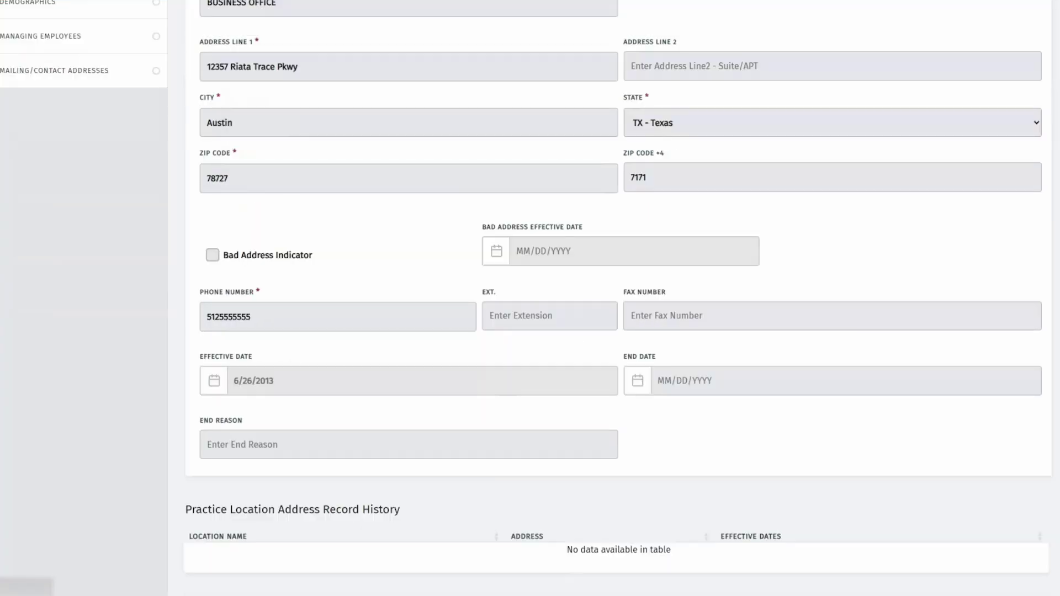
scroll(512, 496, down, 2)
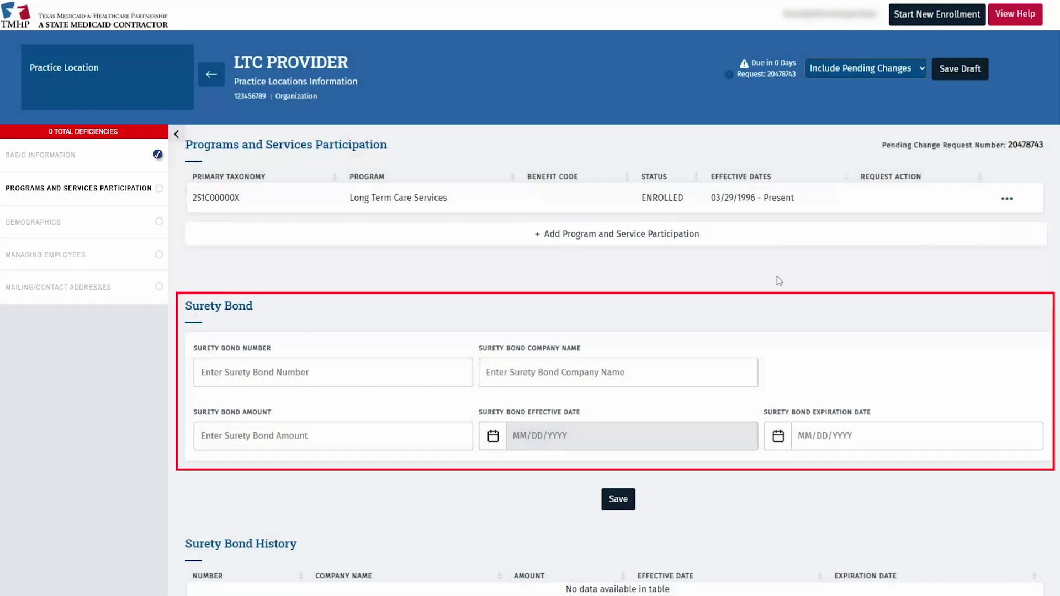
- End the Long Term Care Services participation with reason location closed, and save
click(1007, 198)
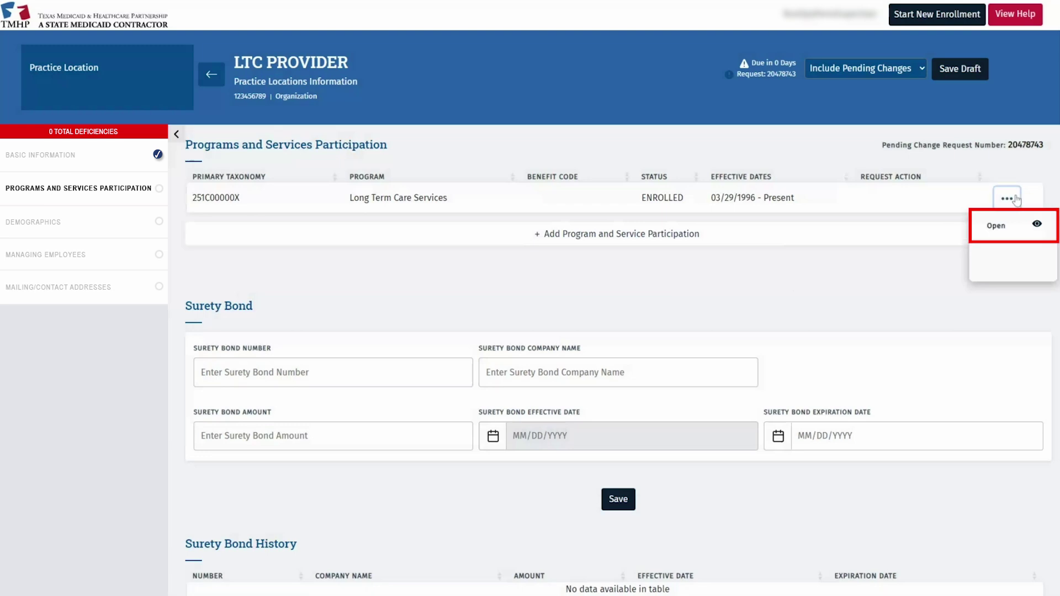
click(1013, 233)
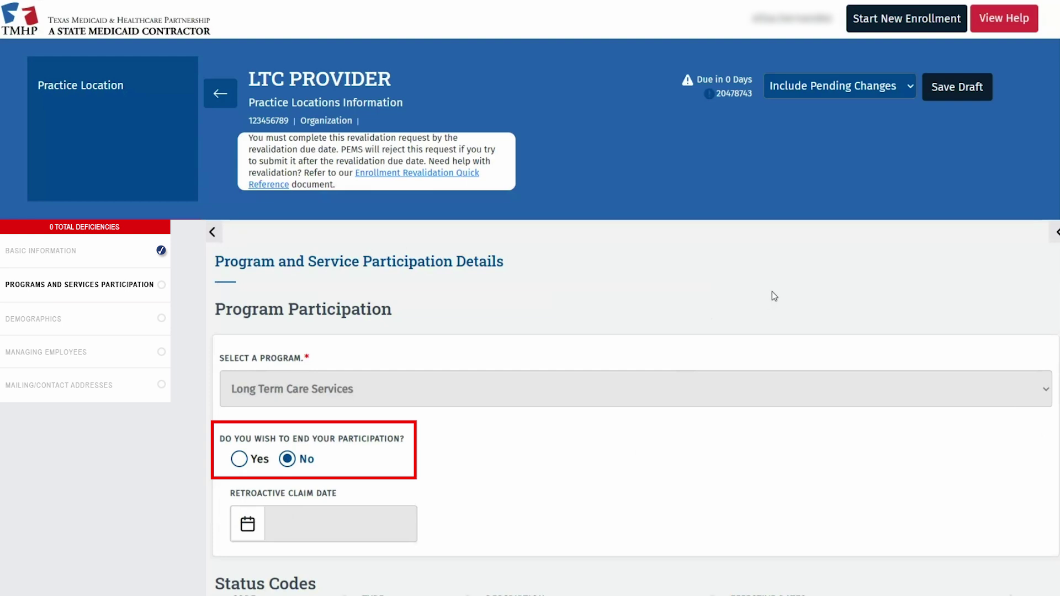
scroll(651, 419, down, 1)
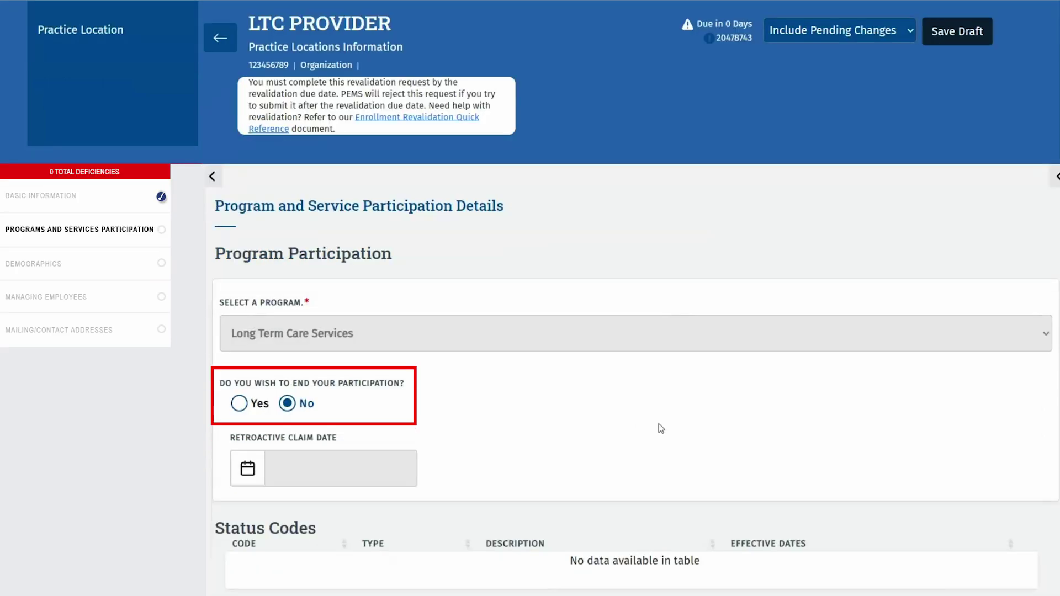
click(241, 406)
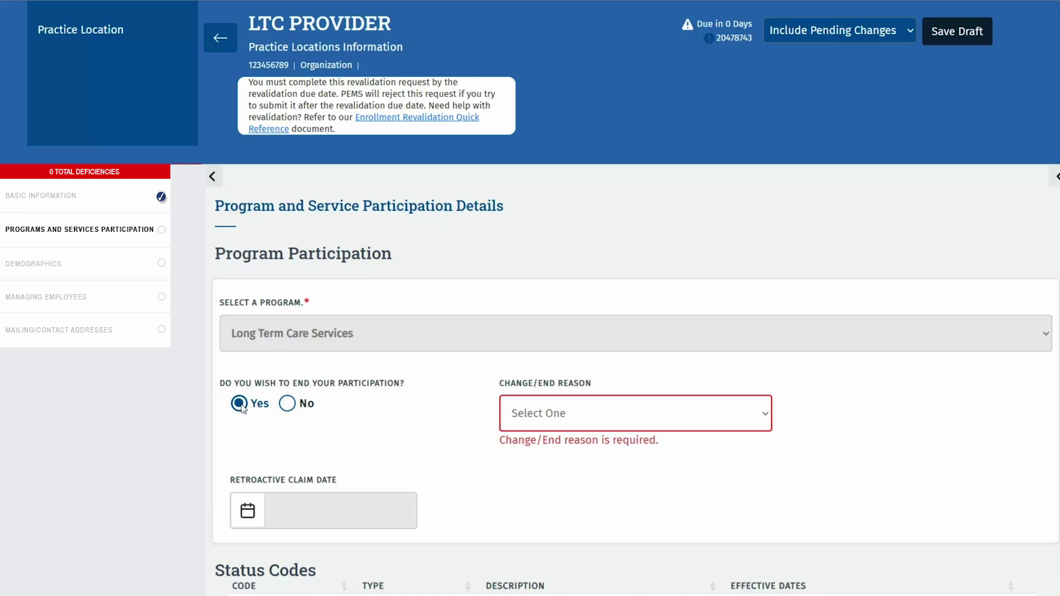
click(605, 412)
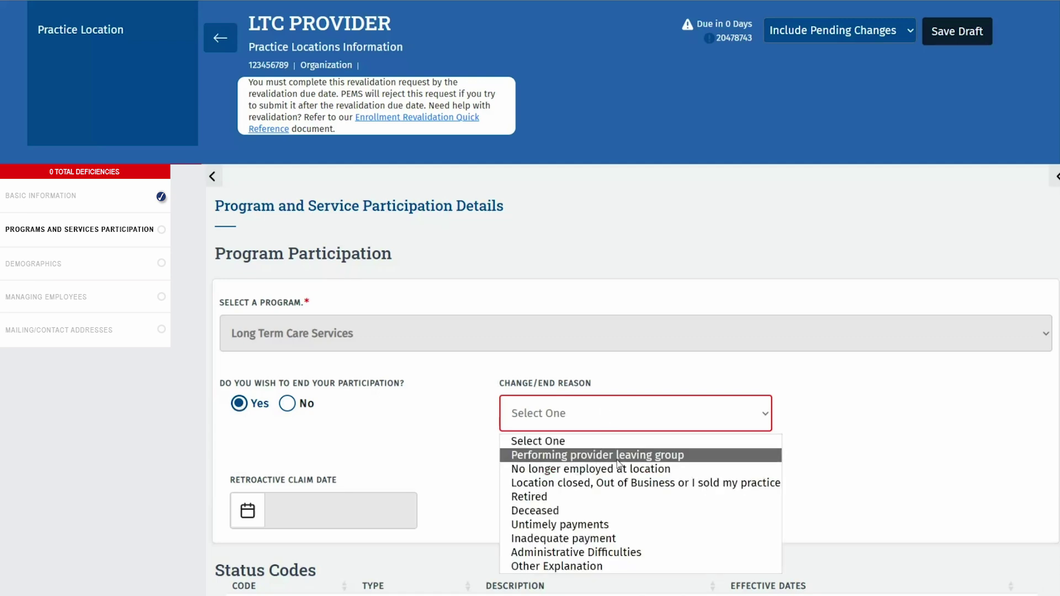
click(705, 483)
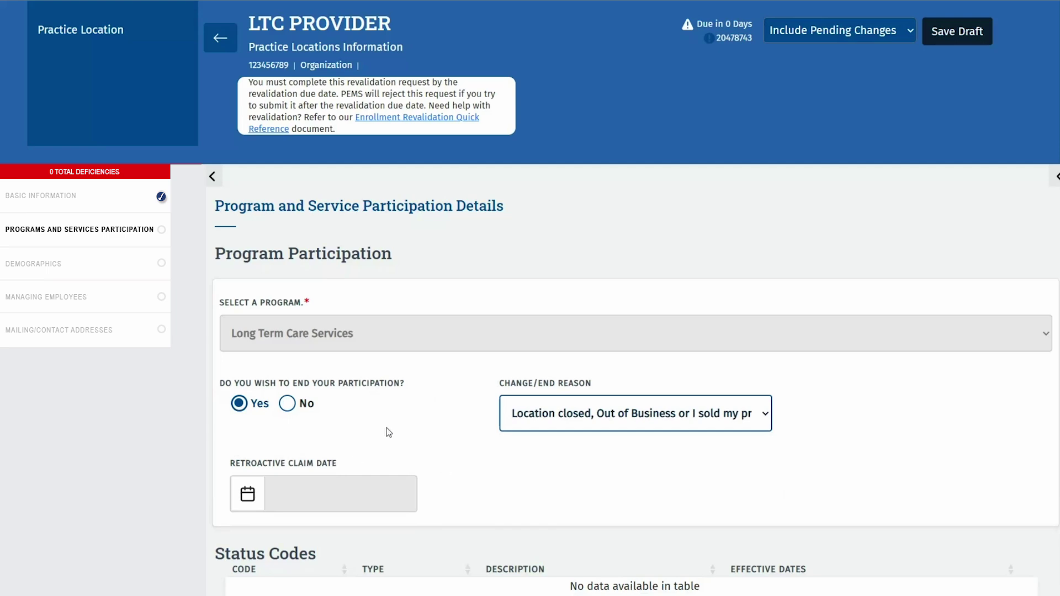
scroll(452, 421, down, 7)
scroll(453, 433, down, 3)
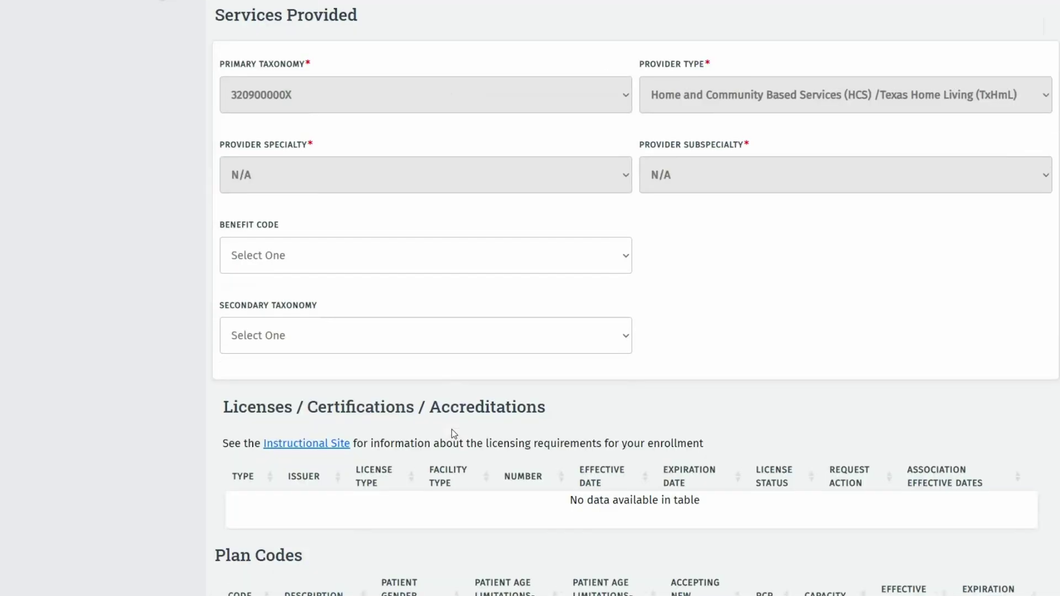
scroll(452, 429, down, 20)
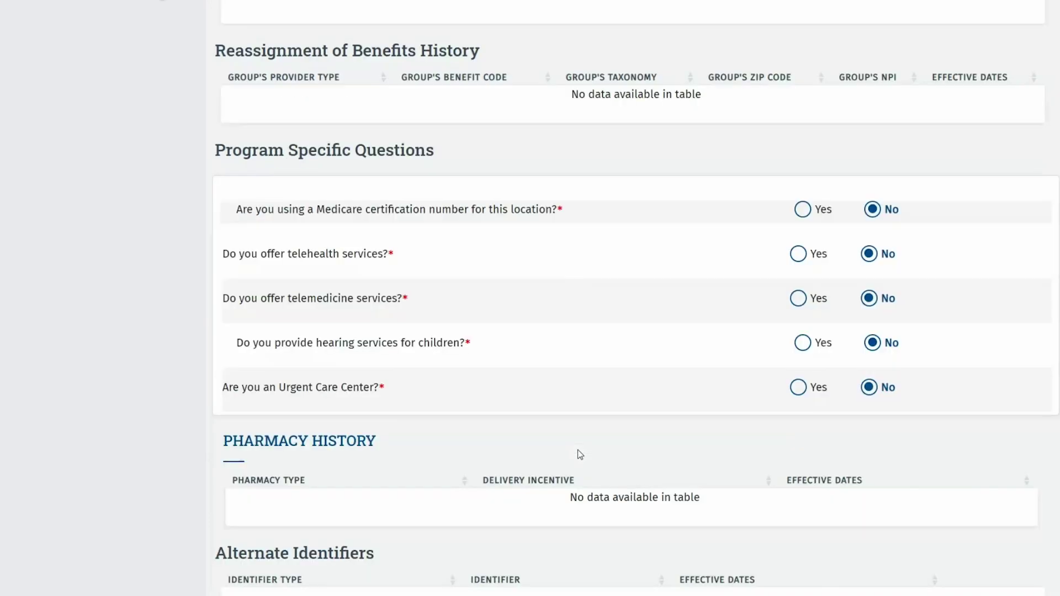
scroll(577, 449, down, 7)
click(619, 439)
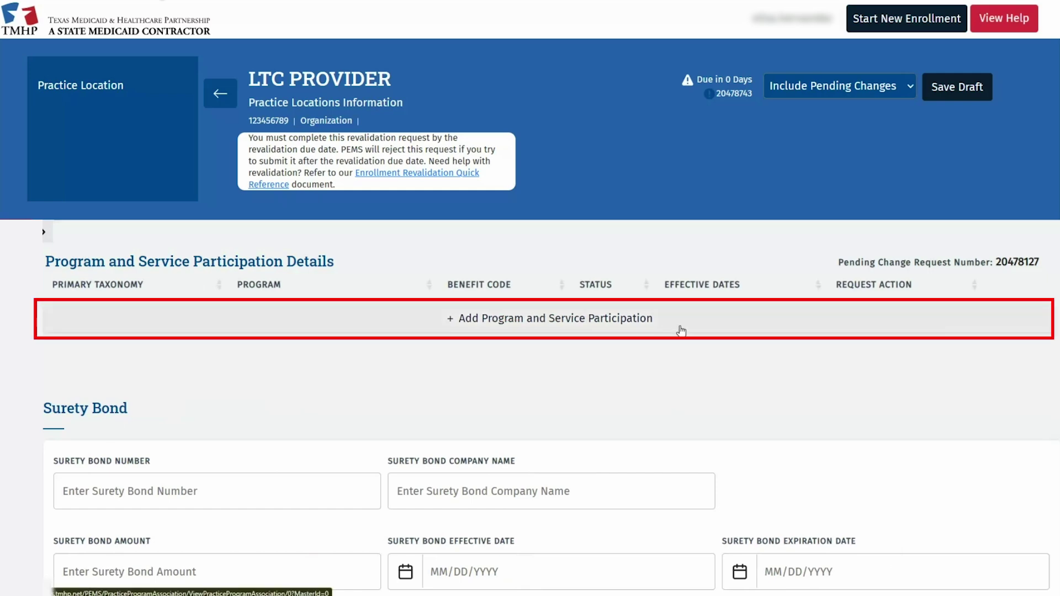
- Add a new program participation for Long Term Care Services
click(681, 330)
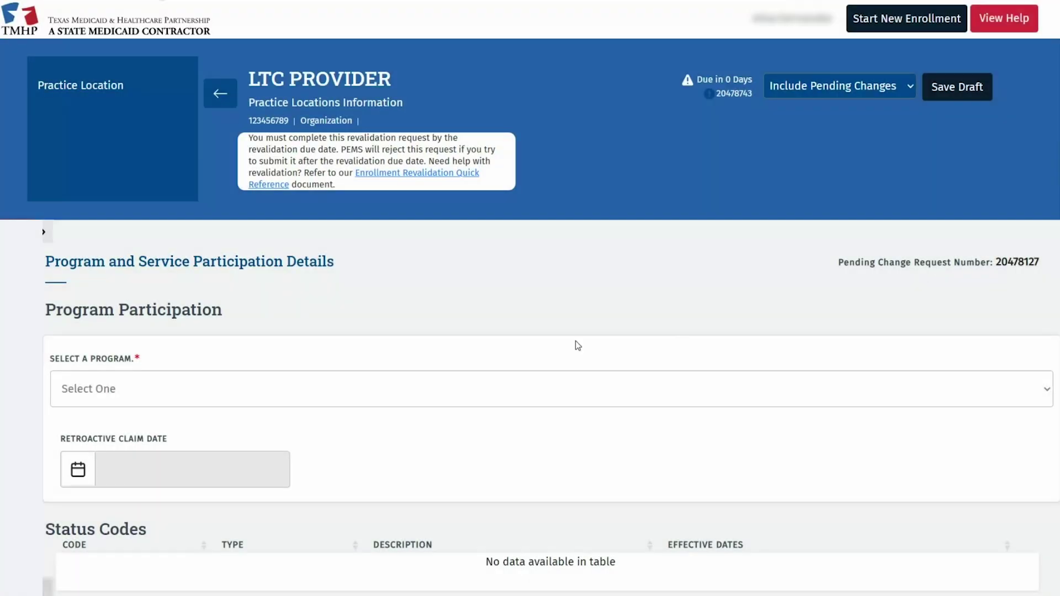
click(424, 390)
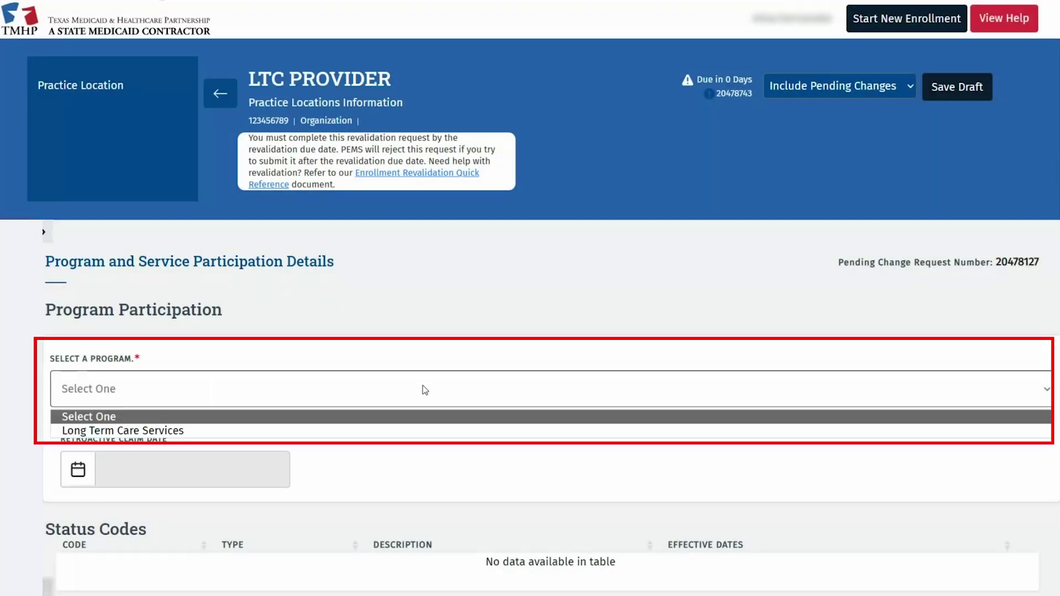
click(239, 430)
scroll(505, 264, down, 8)
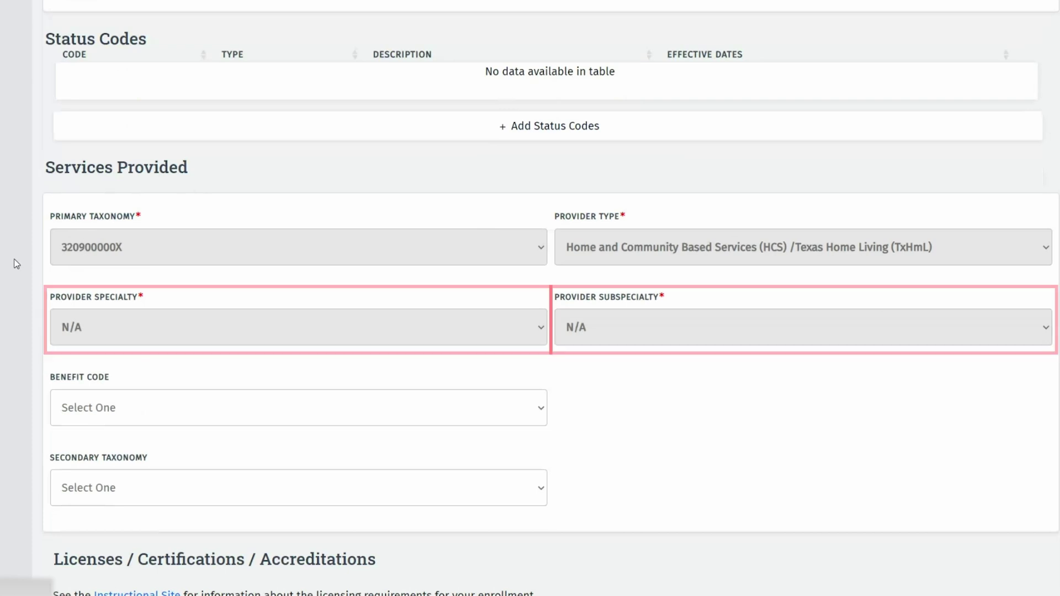
scroll(17, 264, down, 10)
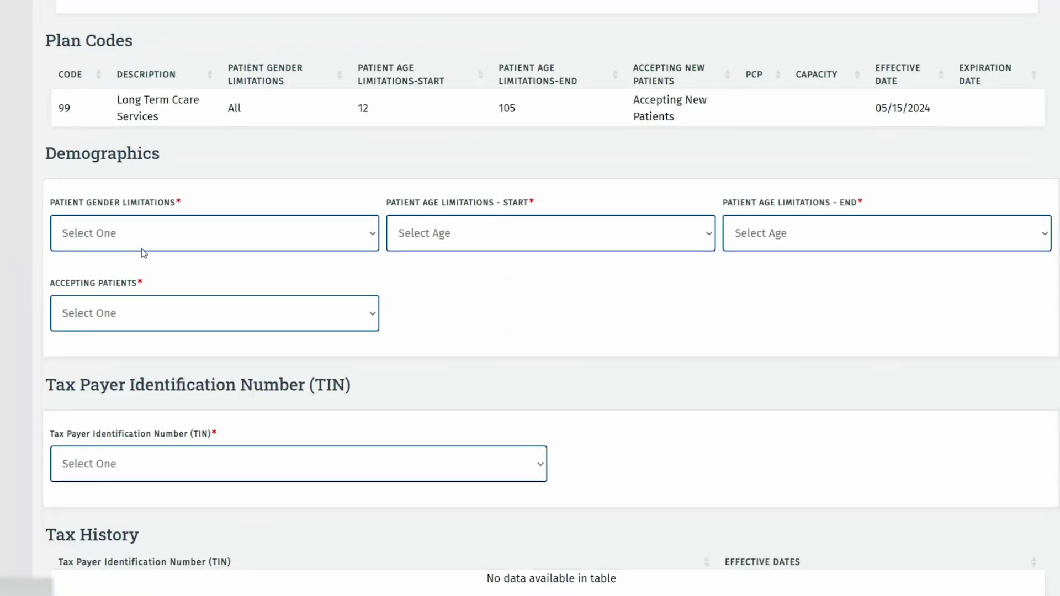
- Set gender limitations to All, patient ages 0 to 105, and accepting new patients
click(144, 247)
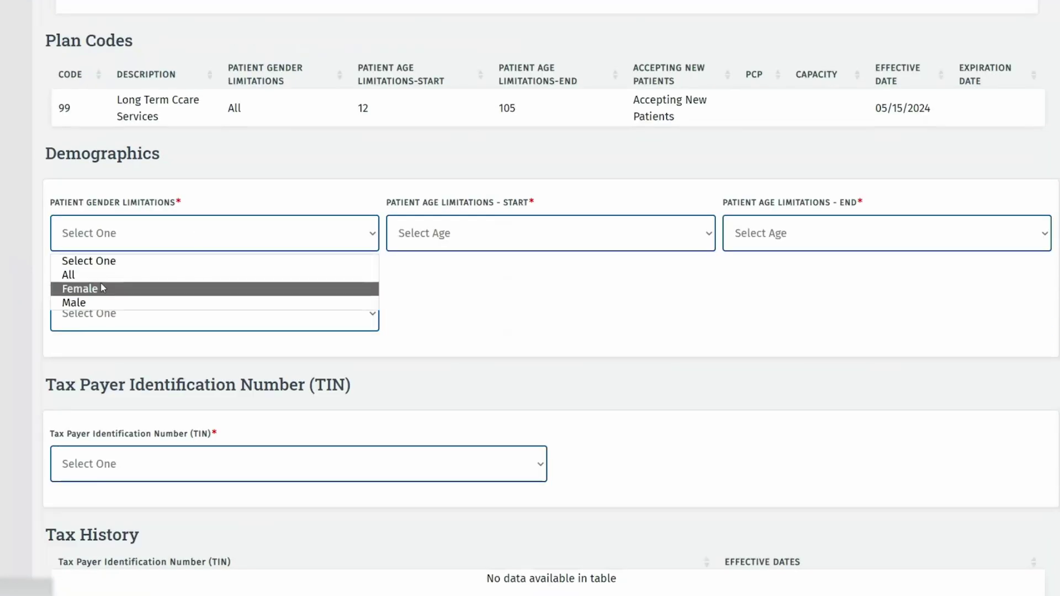
click(96, 276)
click(402, 243)
click(440, 274)
click(763, 234)
scroll(821, 384, down, 20)
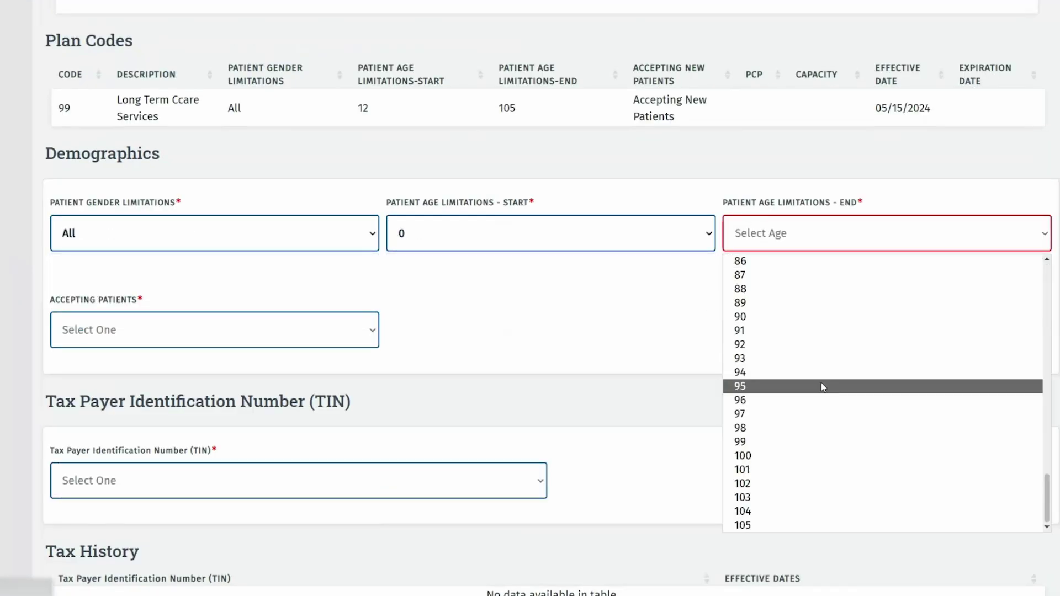
click(740, 522)
click(298, 312)
click(240, 397)
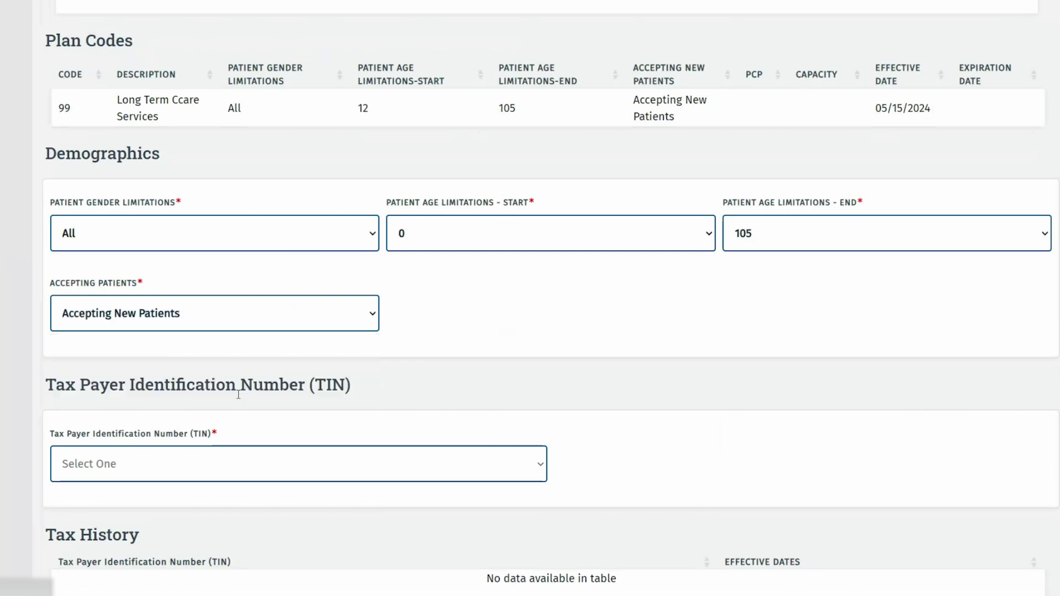
scroll(608, 344, down, 1)
- Choose the location's taxpayer identification number and save the program participation
click(502, 405)
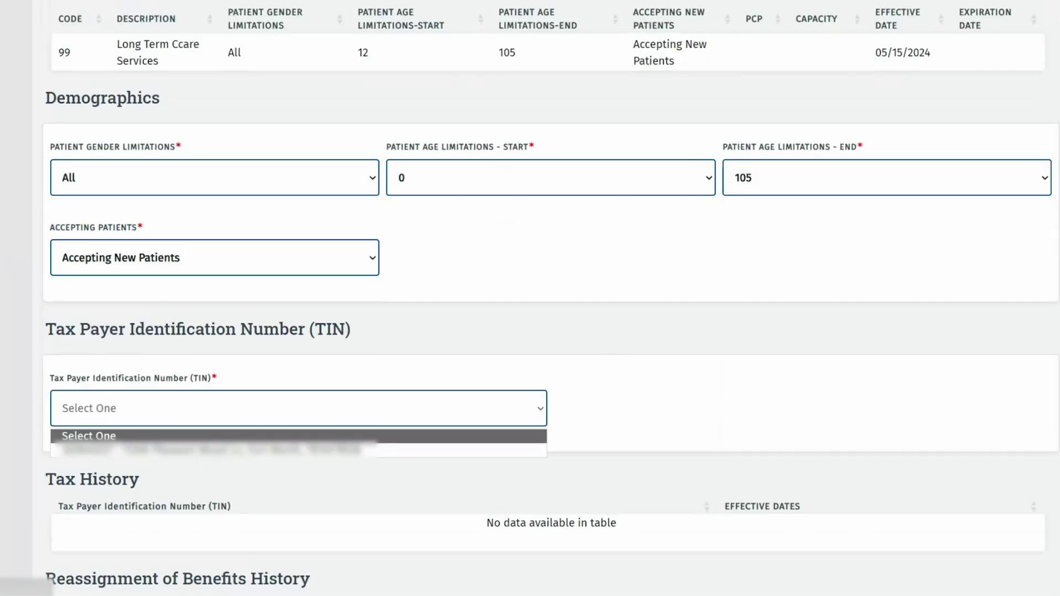
click(423, 449)
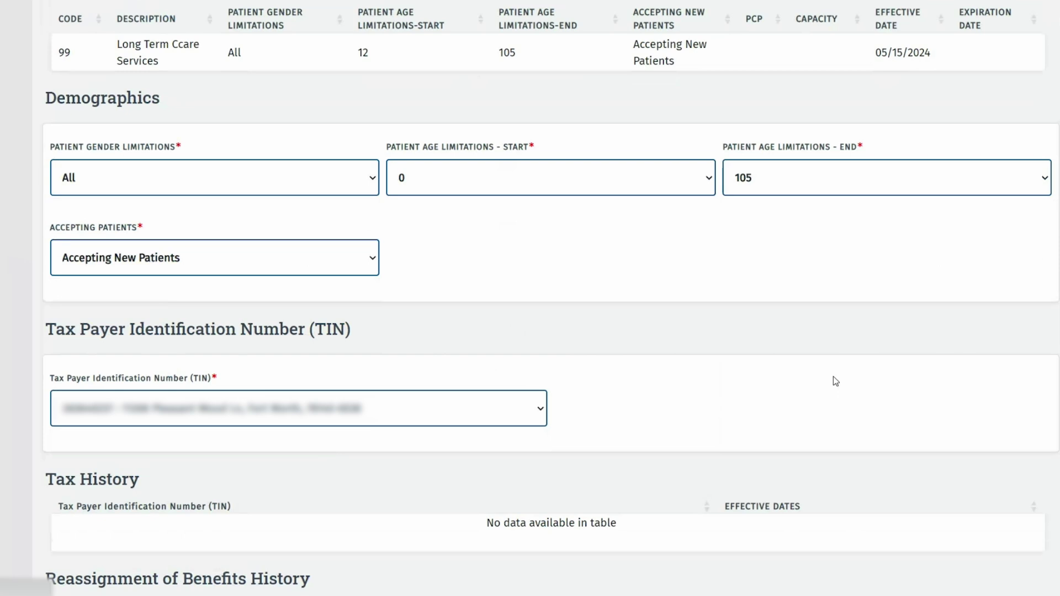
scroll(833, 377, down, 1)
scroll(833, 377, down, 6)
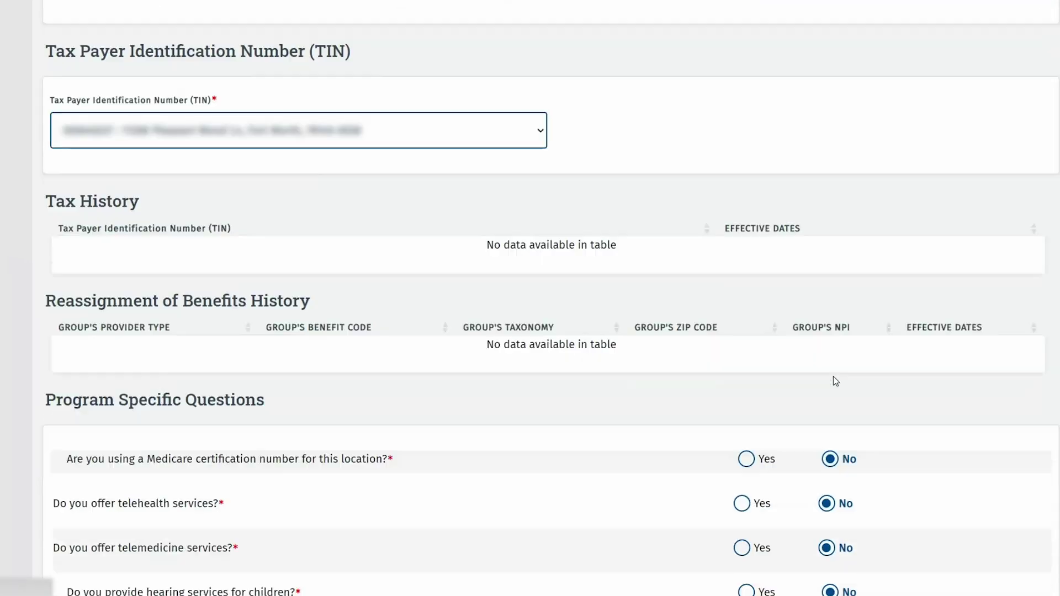
scroll(833, 377, down, 2)
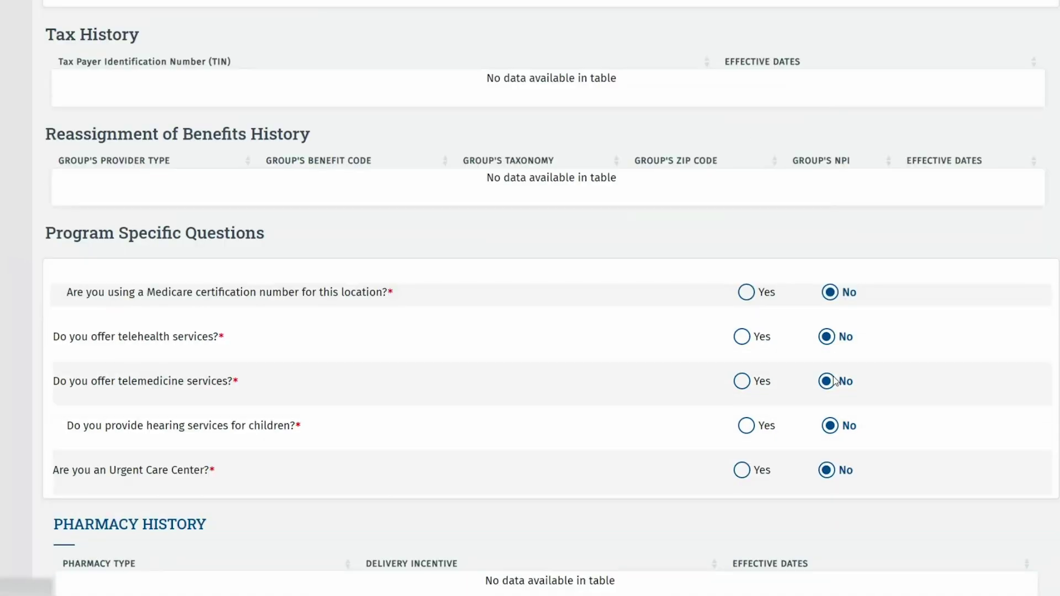
scroll(817, 259, down, 6)
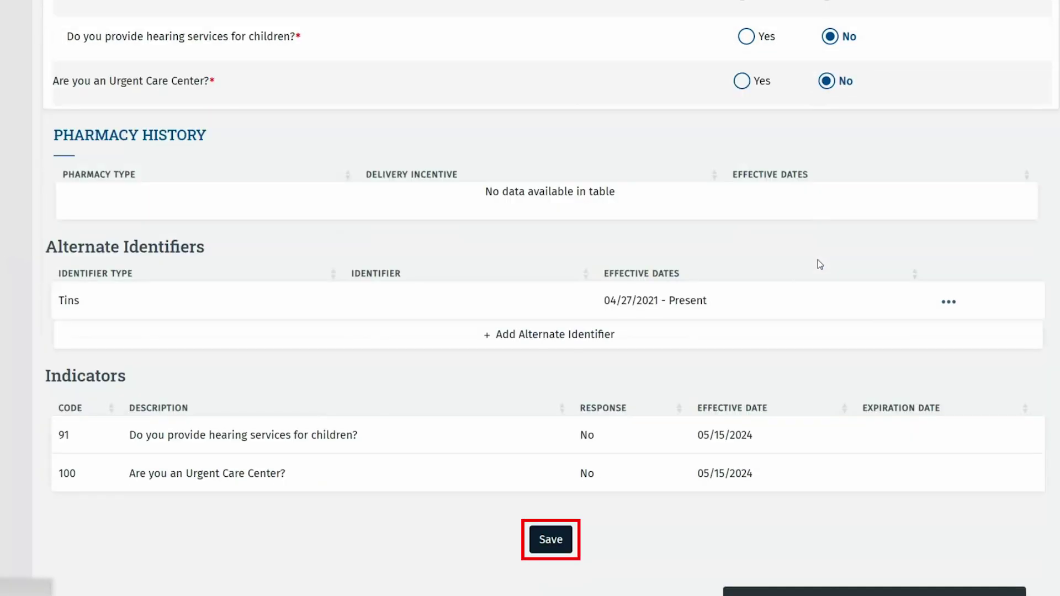
scroll(817, 259, down, 2)
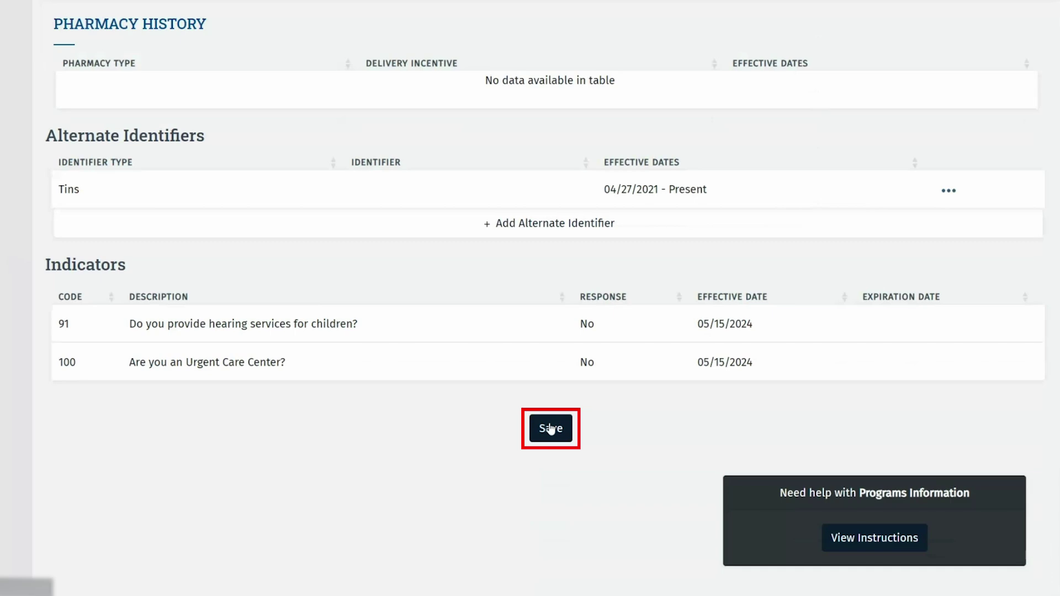
click(550, 435)
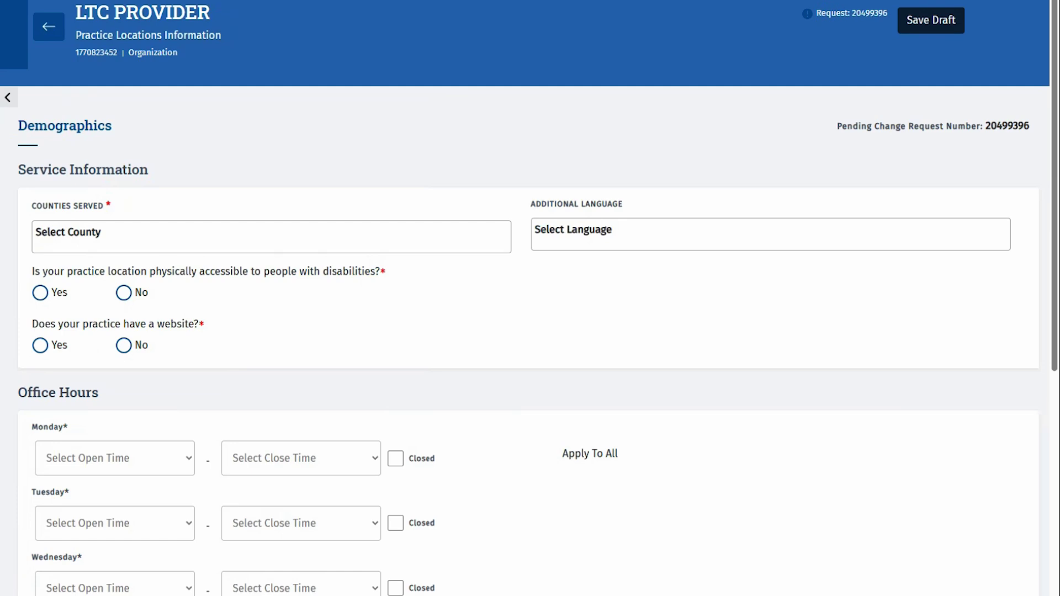
- Add Client Default and Travis as counties served
click(173, 241)
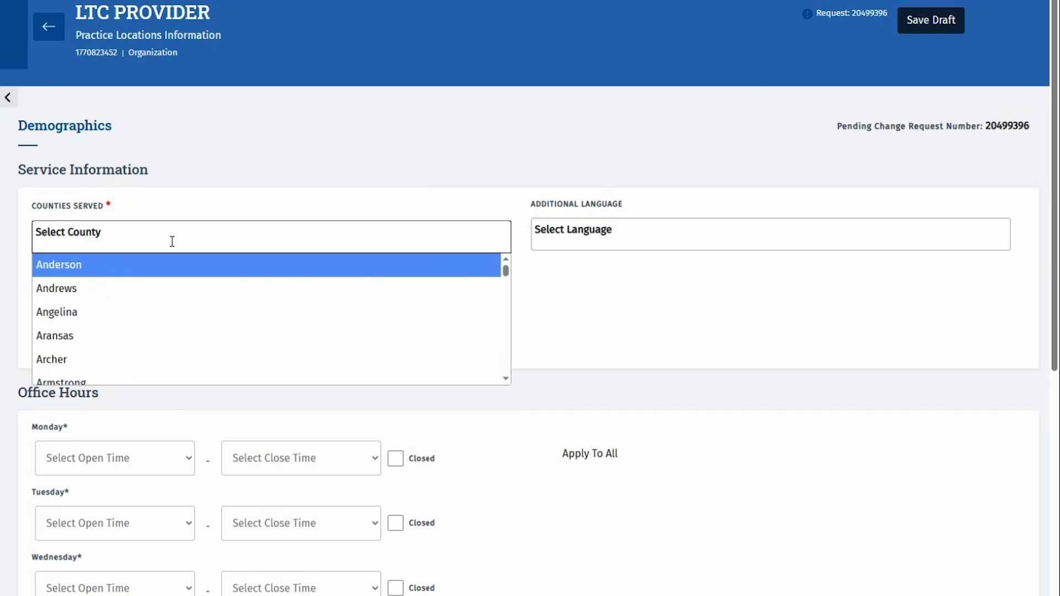
text(v)
key(BackSpace)
text(clei)
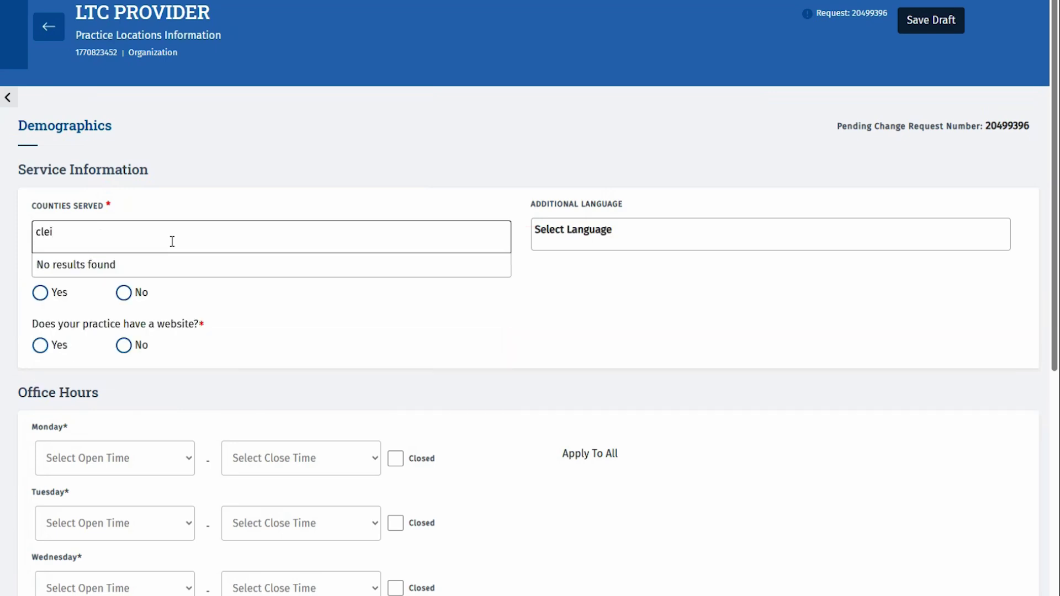
key(BackSpace)
key(BackSpace)
text(i)
key(Return)
text(tra)
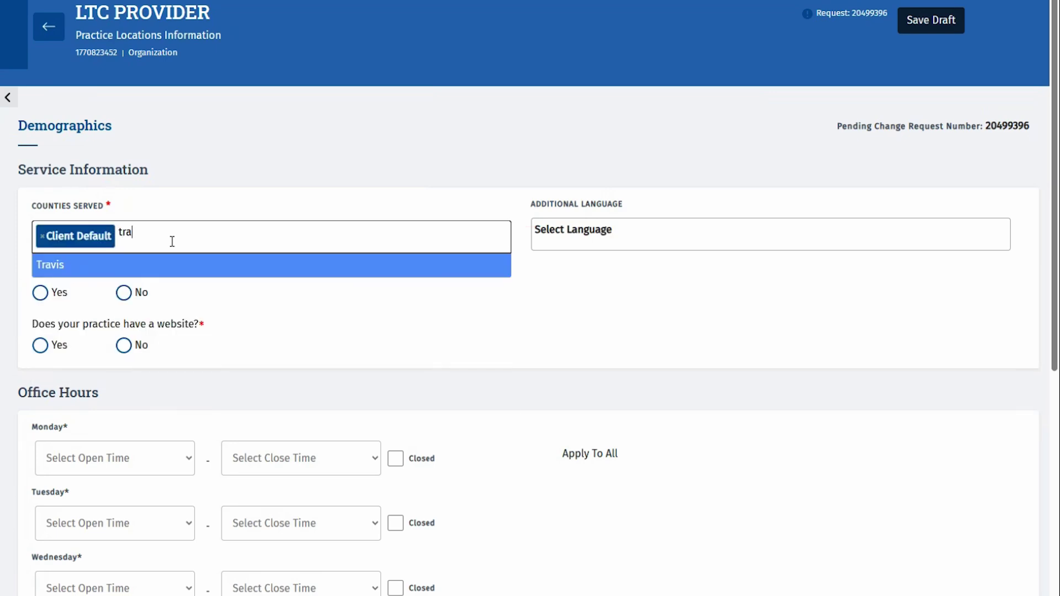
text(v)
key(Return)
- Add Spanish as an additional language
key(Tab)
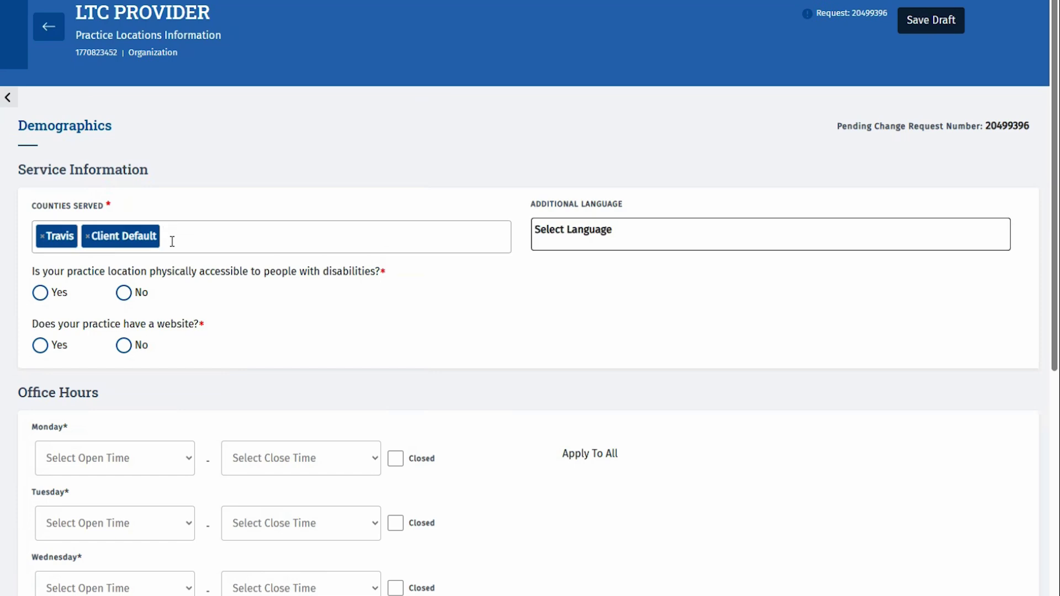
text(spa)
key(Return)
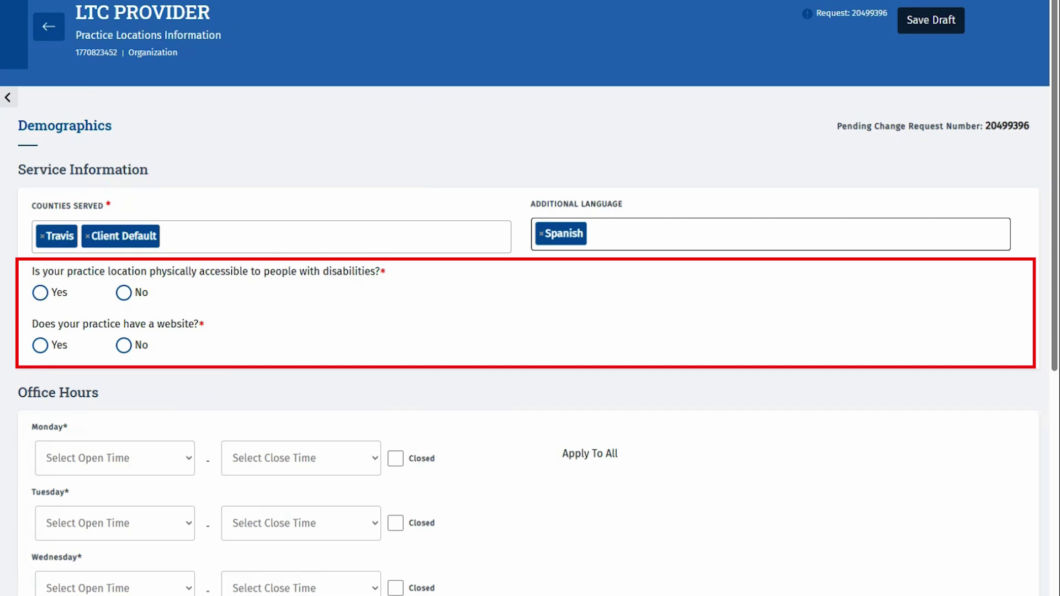
click(41, 295)
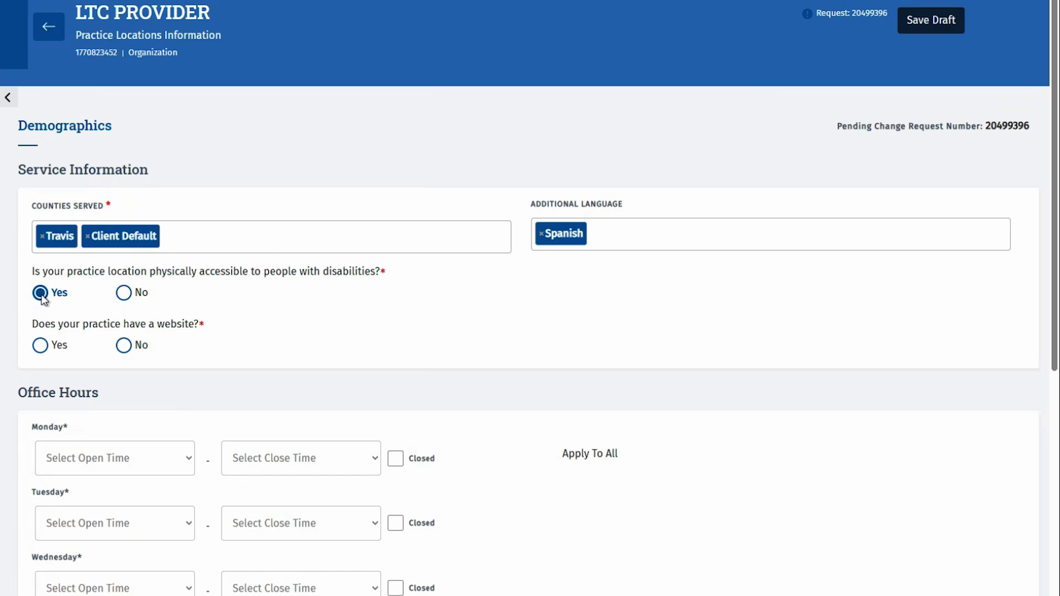
click(40, 345)
click(51, 399)
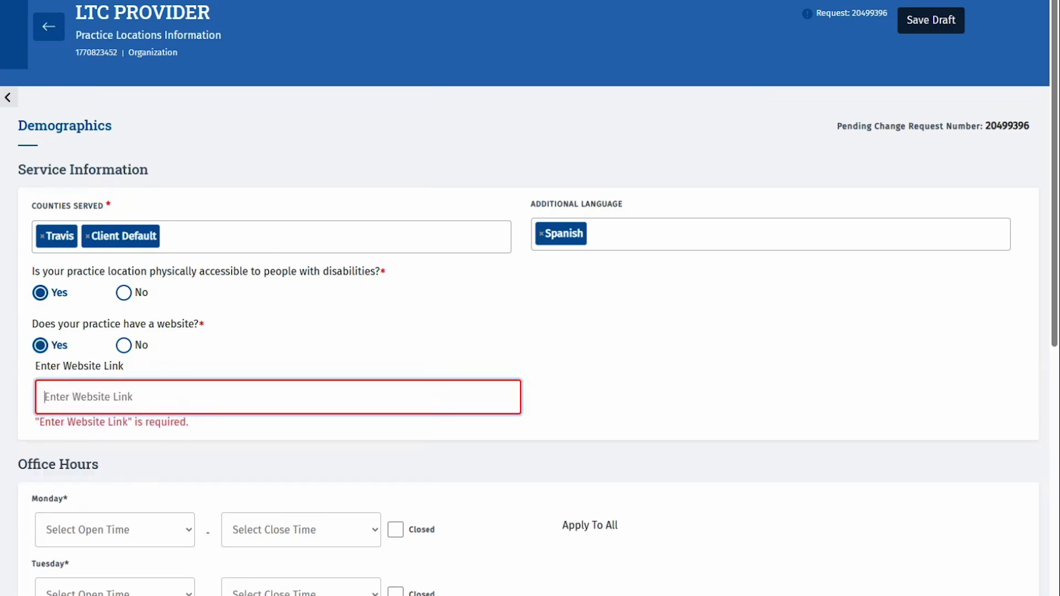
text(https://)
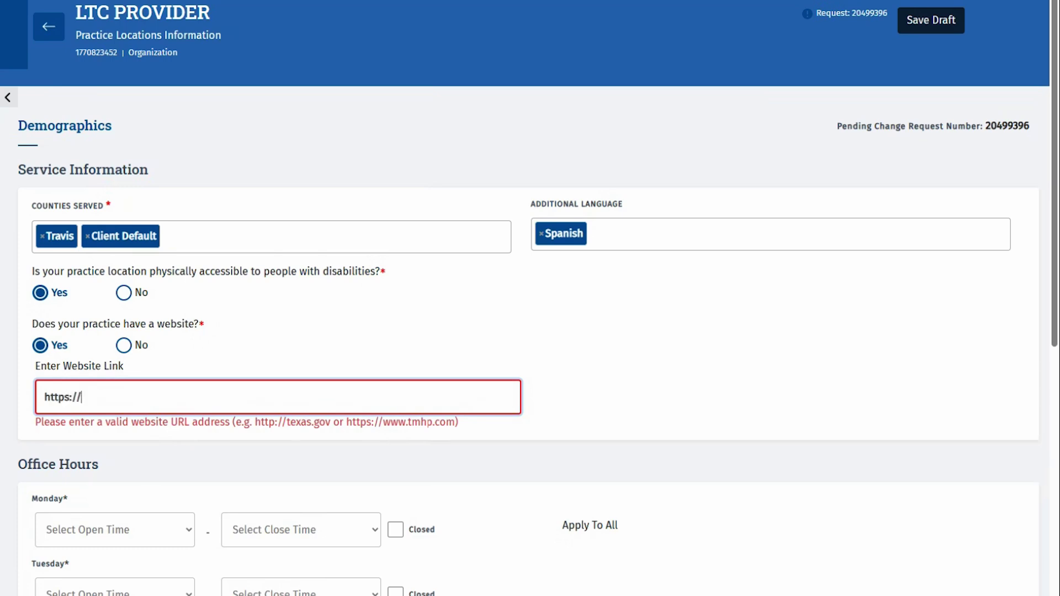
text(www.tmhp.com)
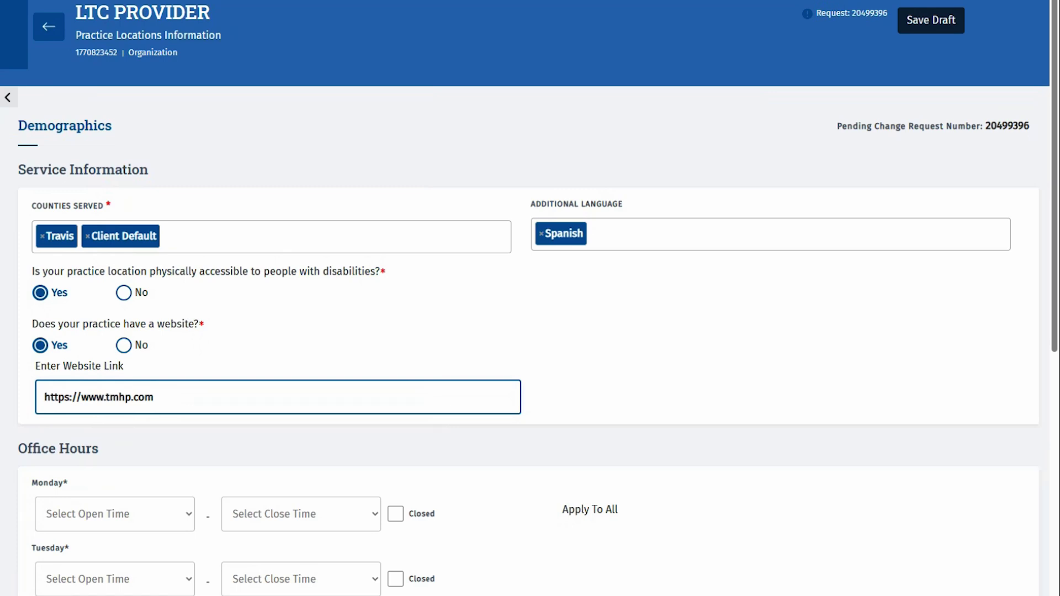
- Set Monday hours to 9:00 AM–5:00 PM and apply them to all days
scroll(530, 298, down, 5)
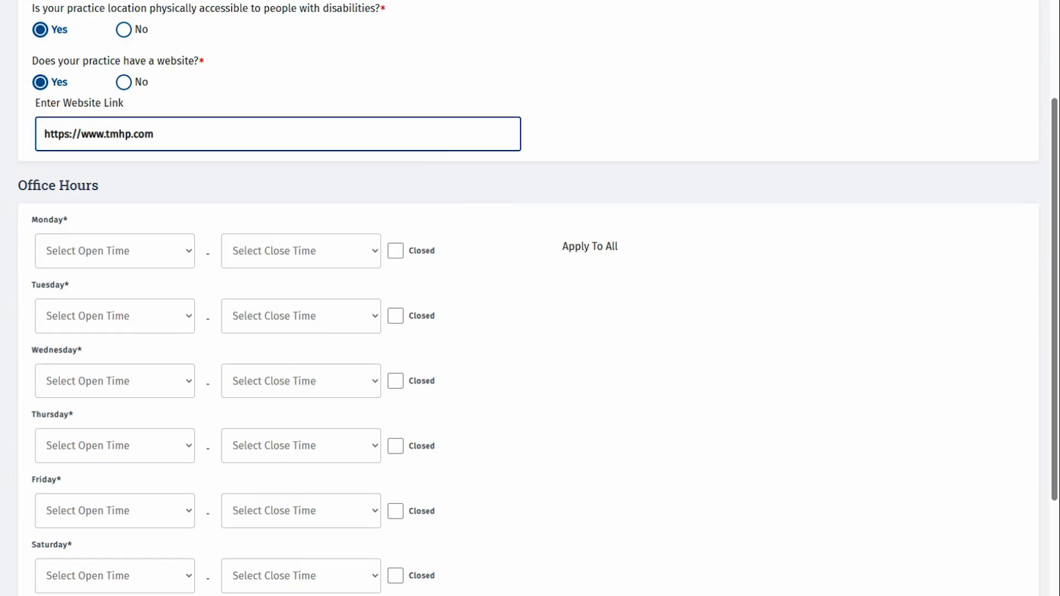
click(81, 262)
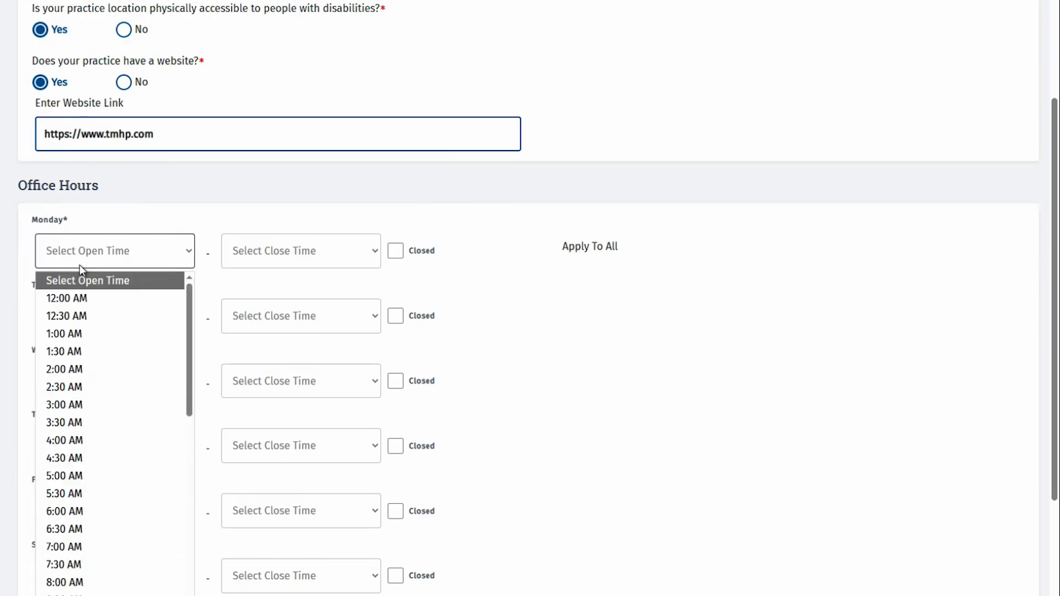
scroll(110, 518, down, 1)
click(114, 552)
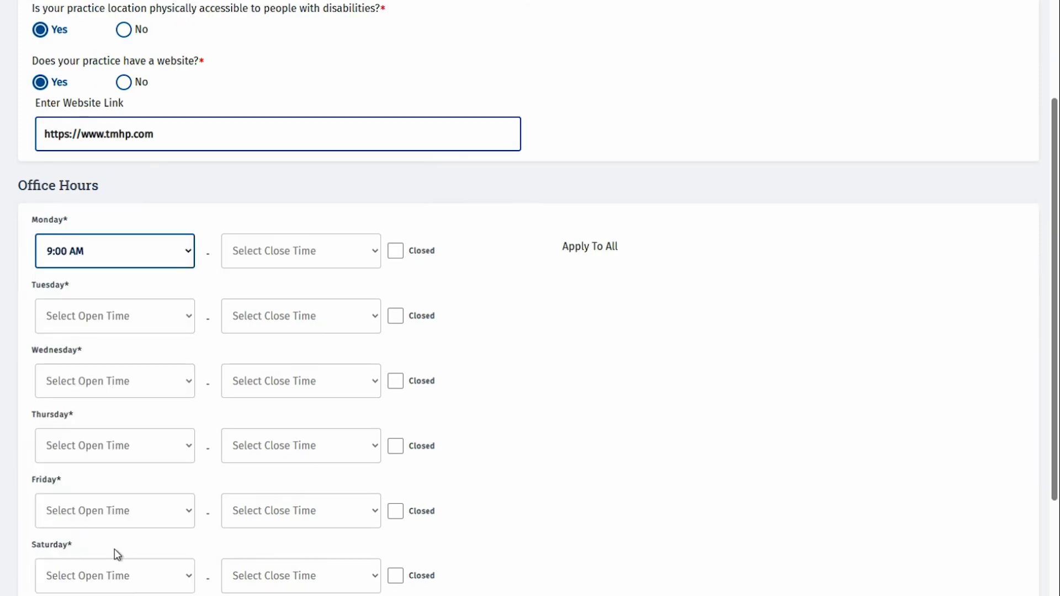
click(287, 254)
scroll(304, 356, down, 7)
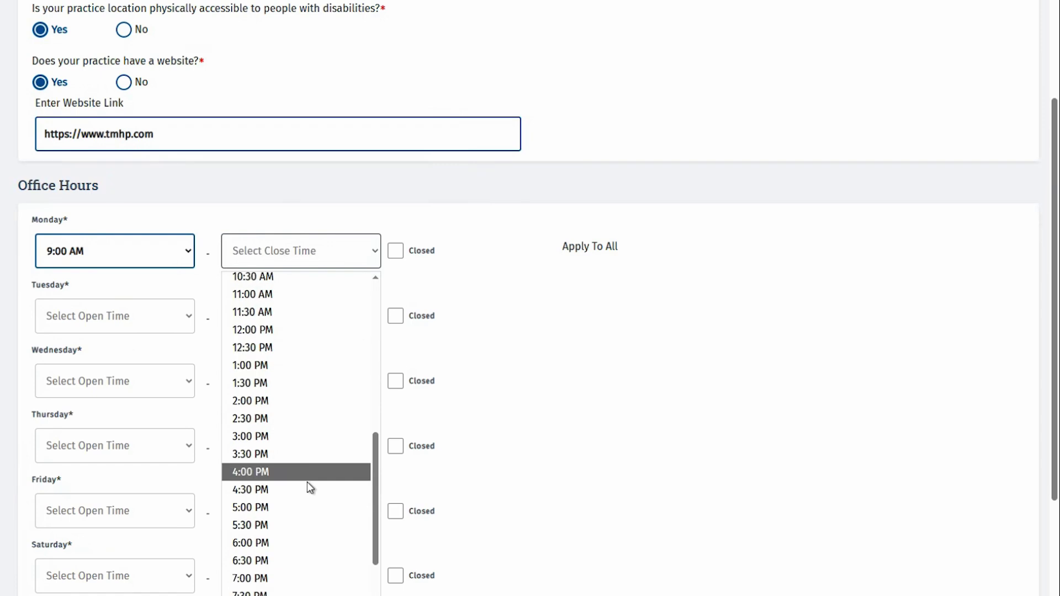
click(293, 508)
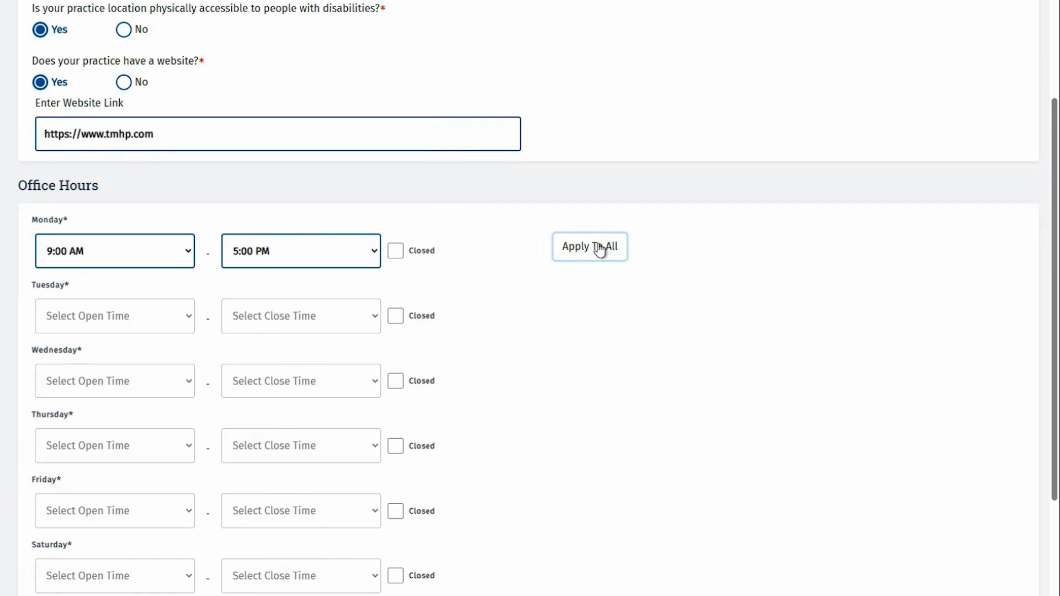
click(600, 249)
- Mark Saturday and Sunday as closed and save the demographics
scroll(508, 320, down, 2)
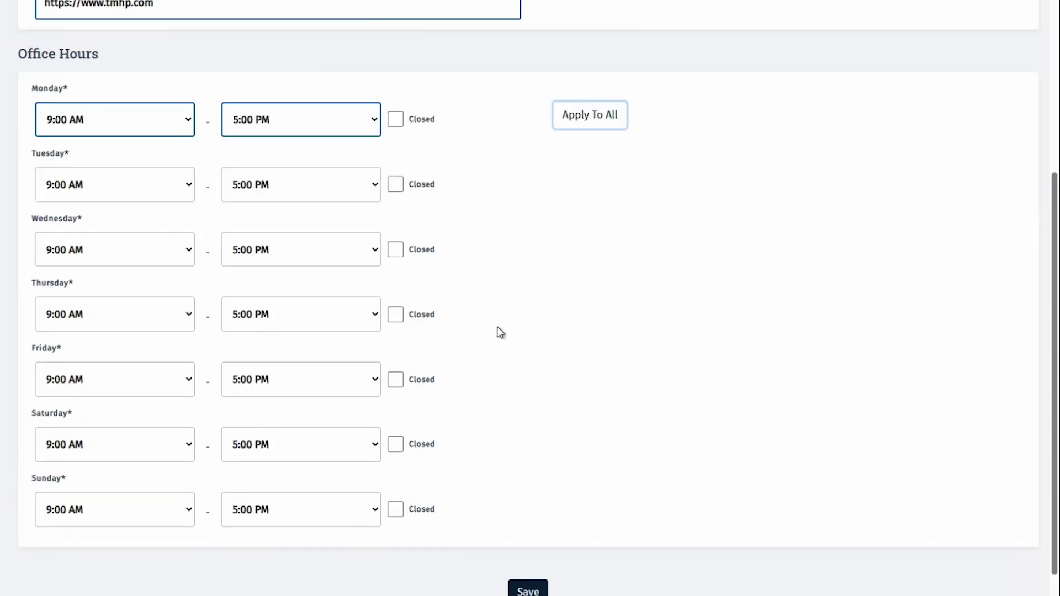
scroll(500, 332, down, 1)
click(421, 379)
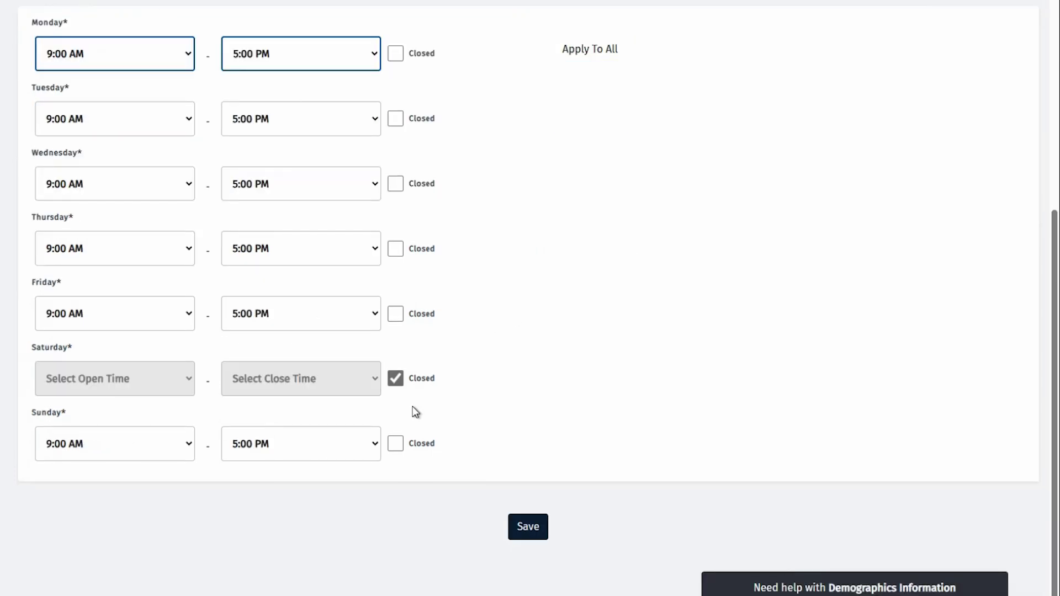
click(416, 442)
click(517, 525)
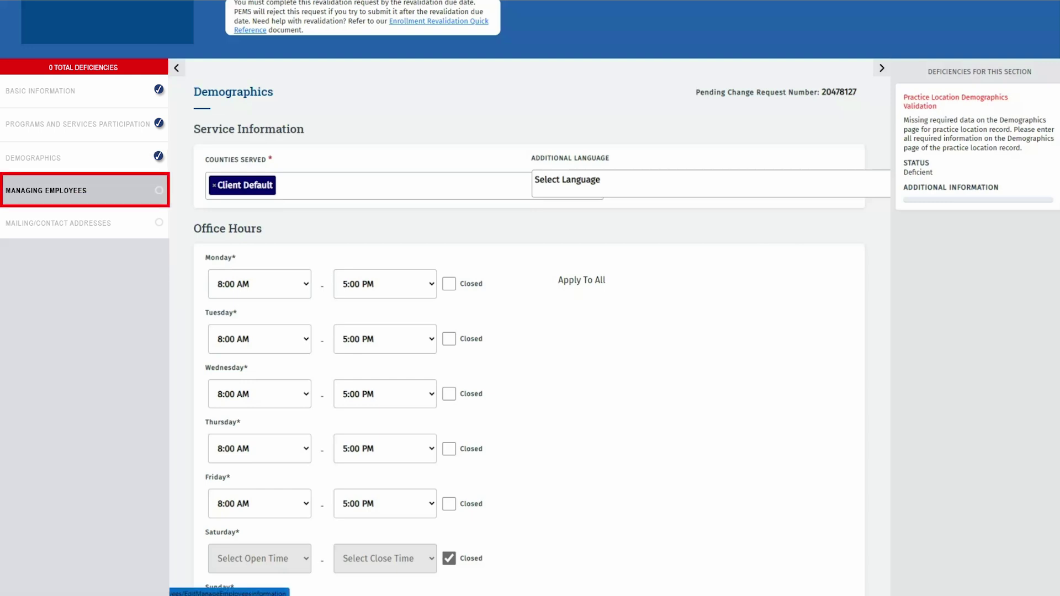
- Remove the existing managing employee association and start adding a new one
click(46, 190)
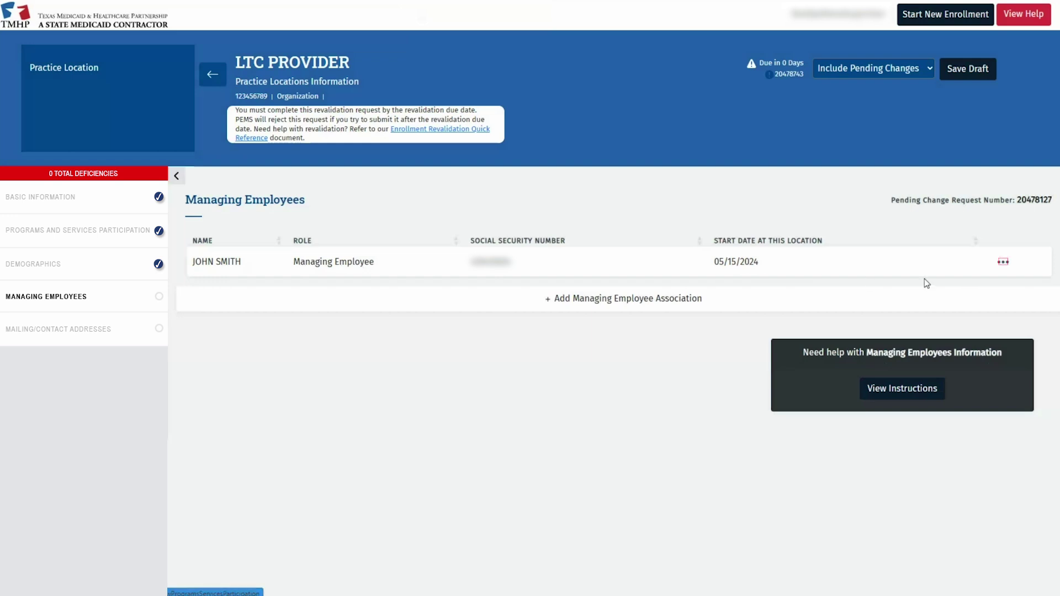
click(1003, 262)
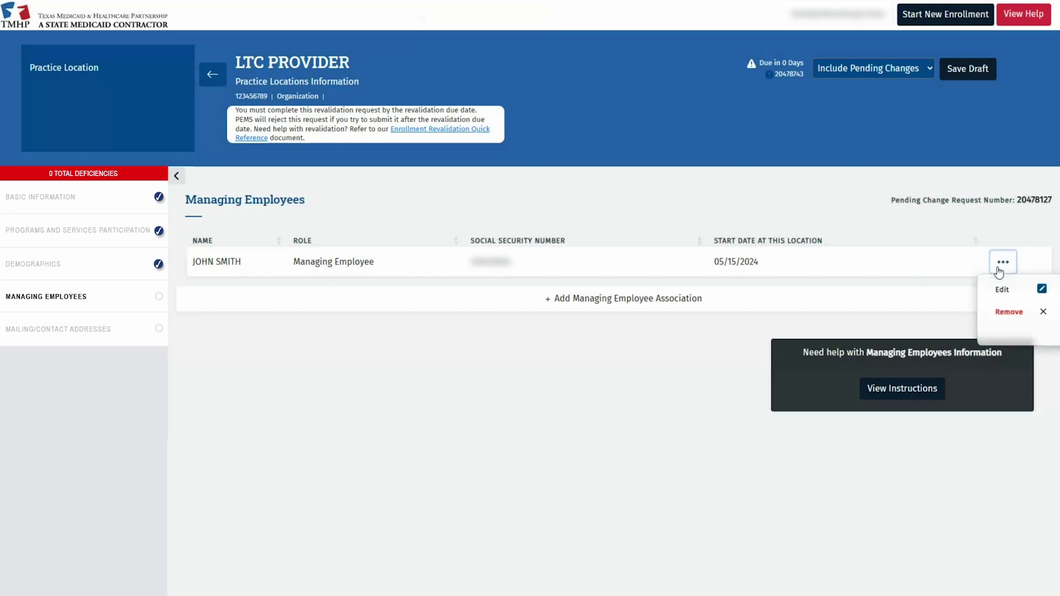
click(1000, 314)
click(588, 67)
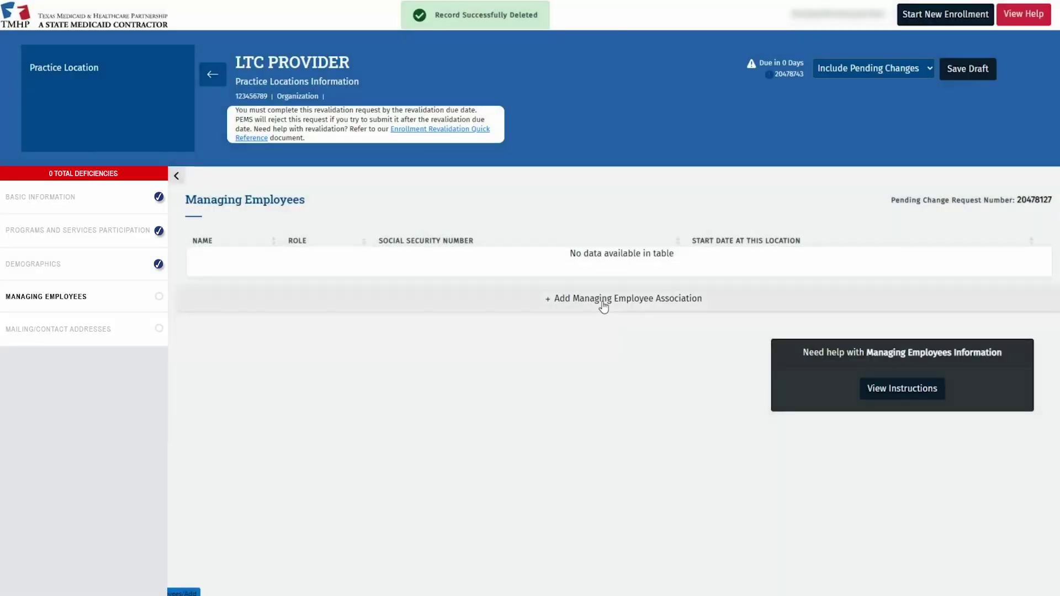
click(494, 298)
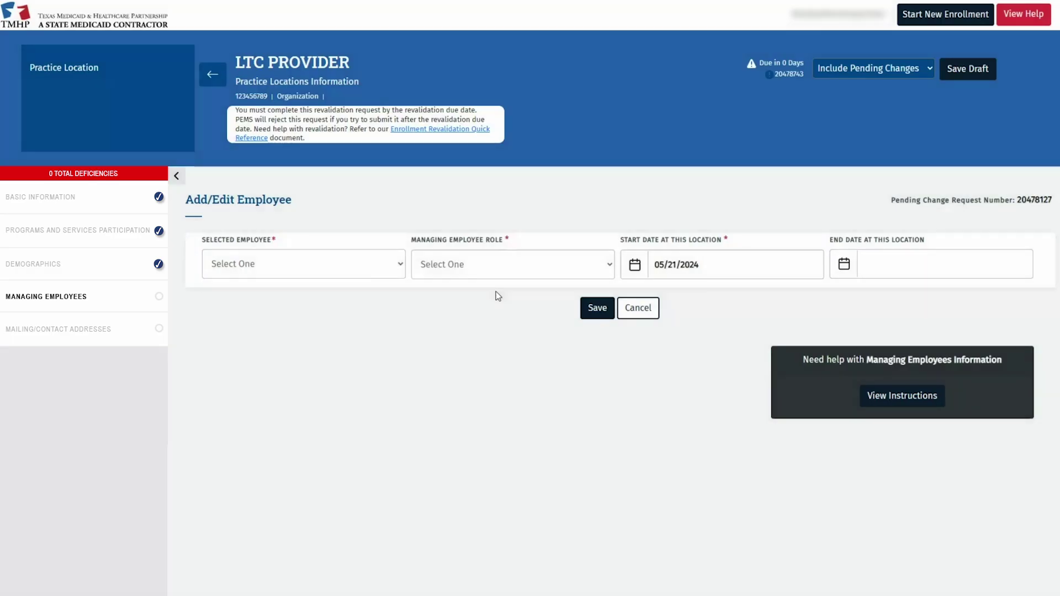
- Link the selected employee with role Managing Employee, start date 01/01/2020, and save
click(352, 273)
click(263, 299)
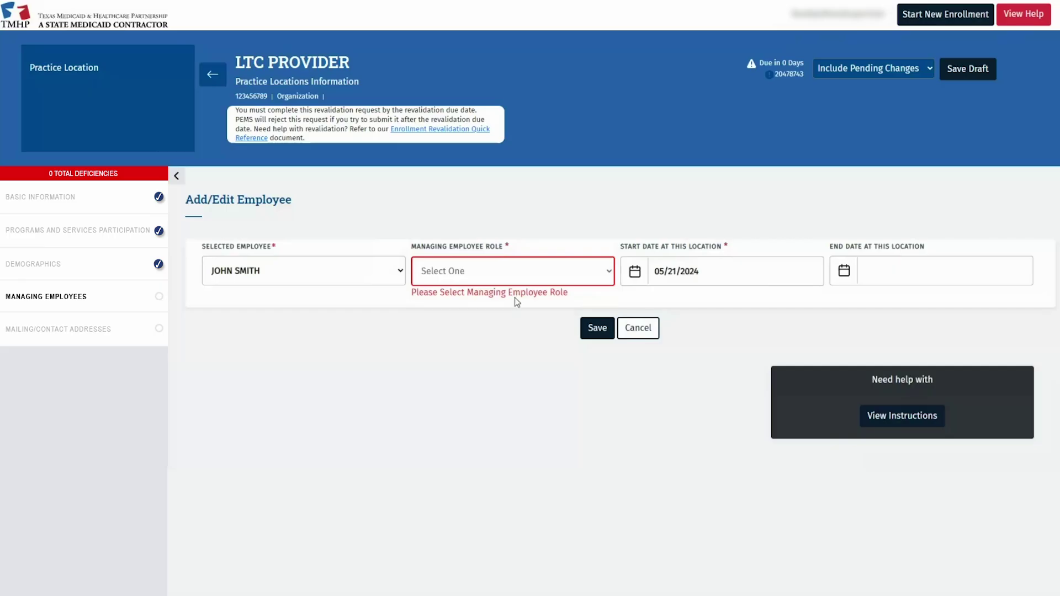
click(599, 277)
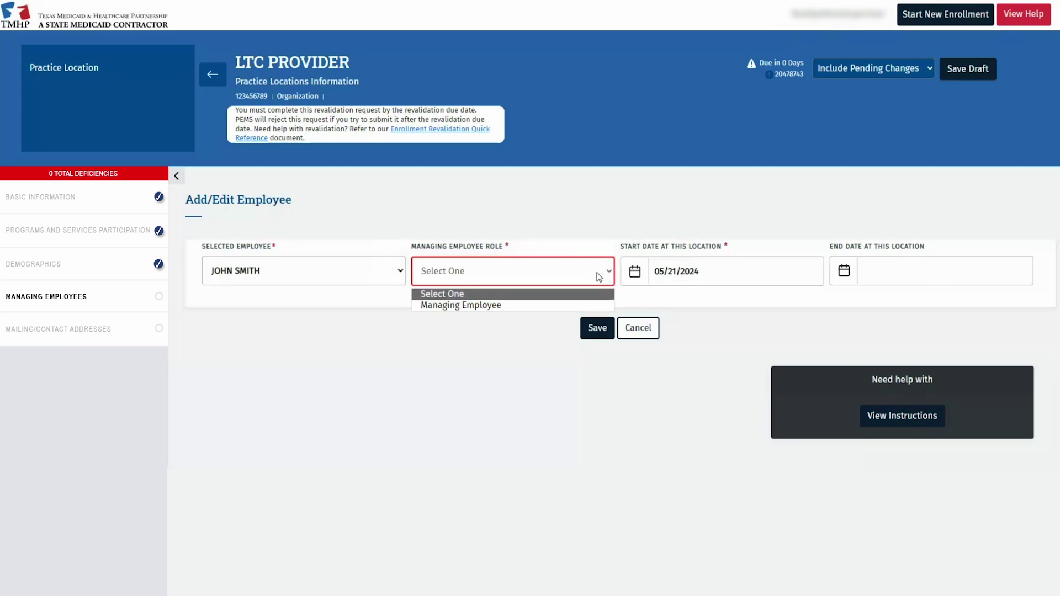
click(508, 305)
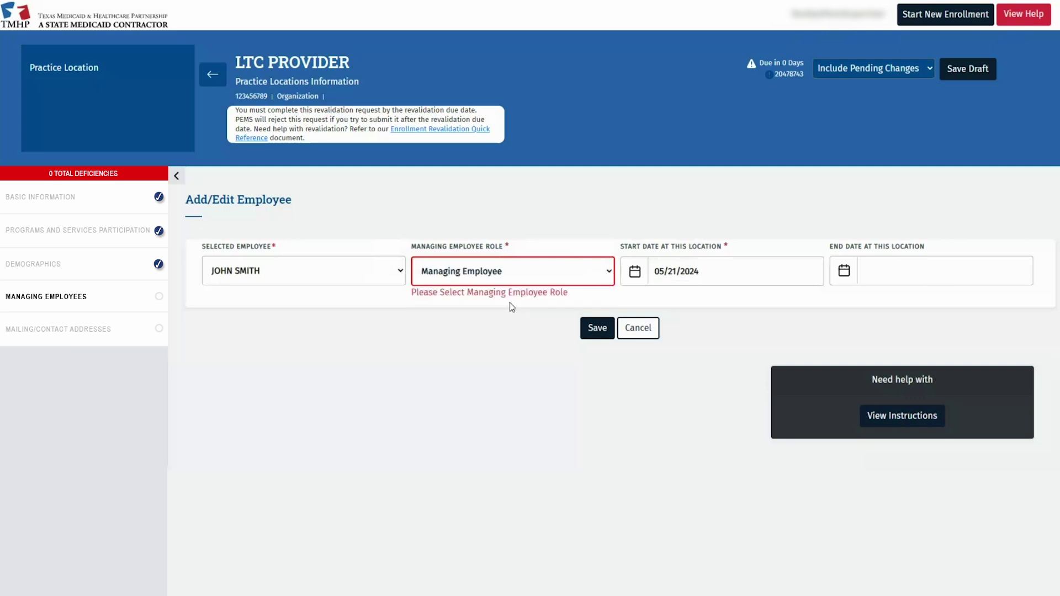
triple_click(671, 271)
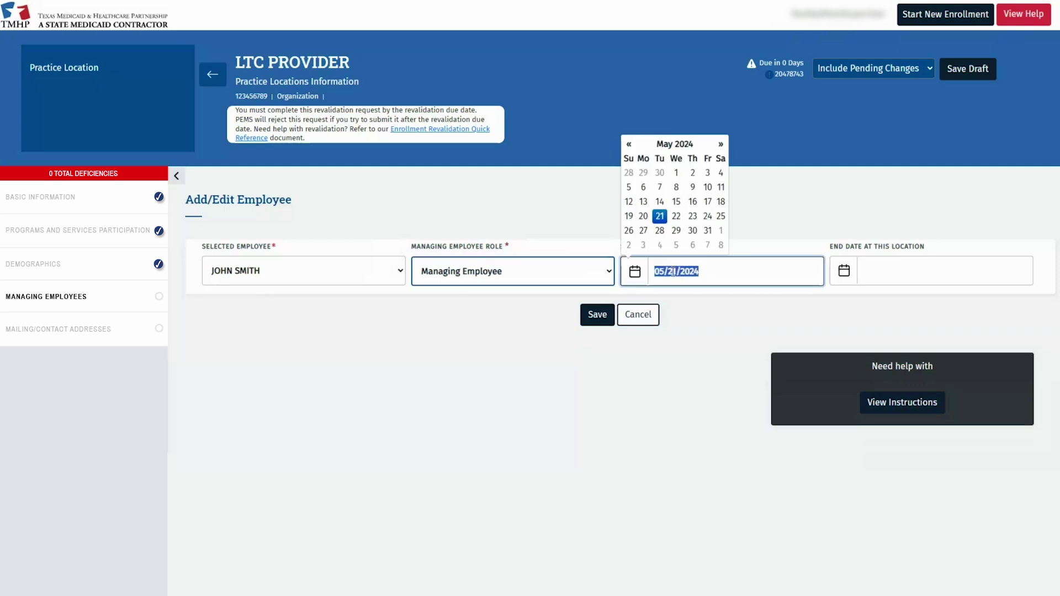
text(01/01/2020)
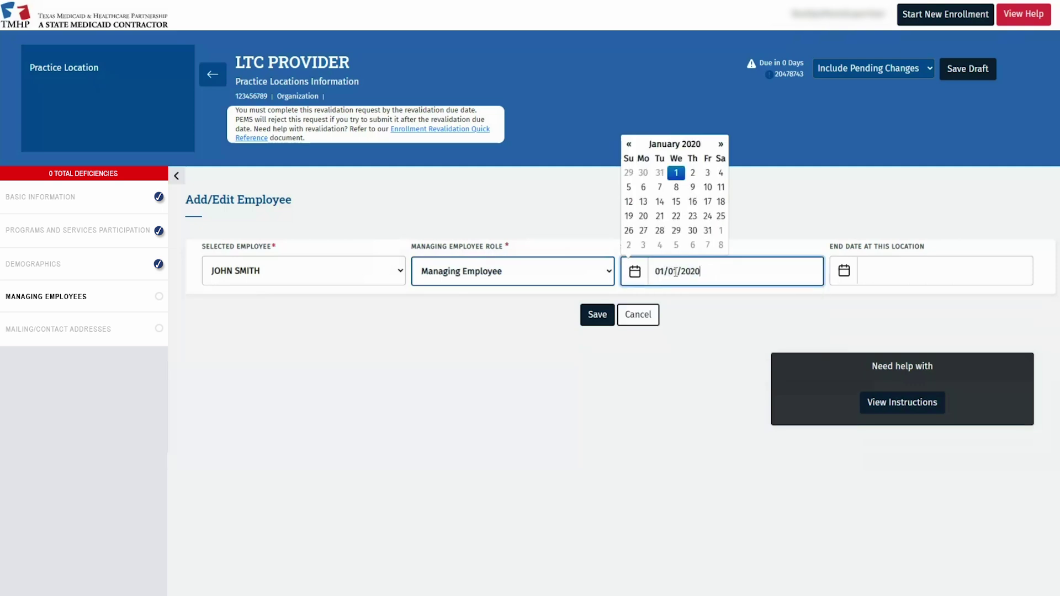
click(695, 340)
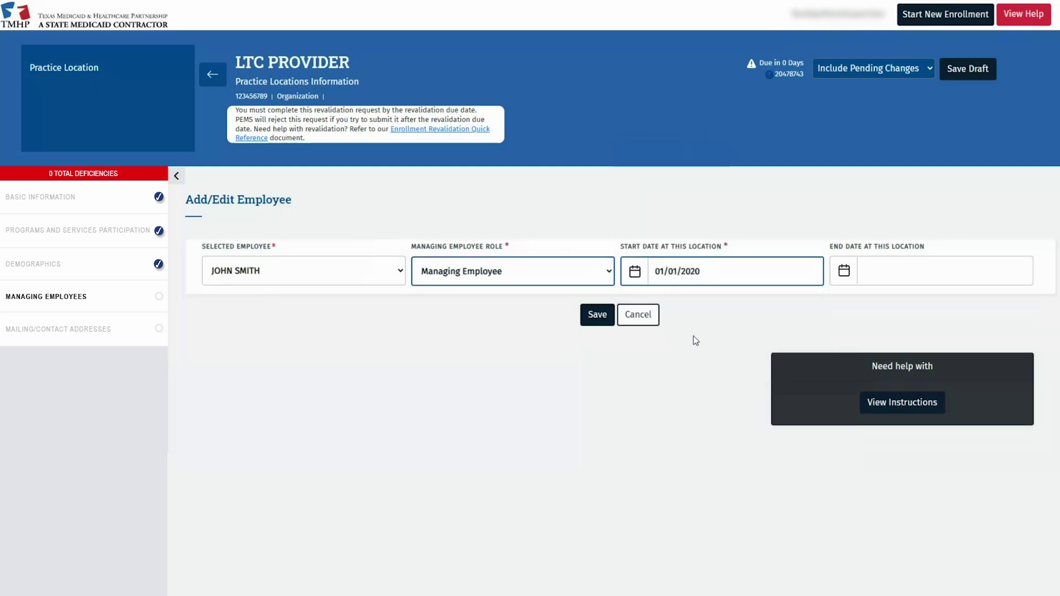
click(594, 322)
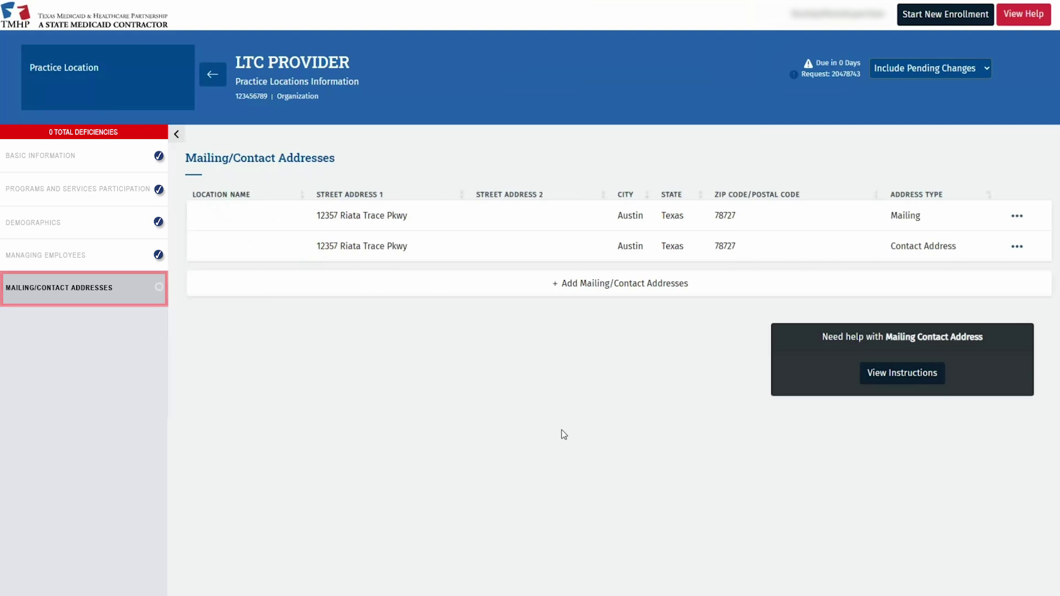
click(1011, 217)
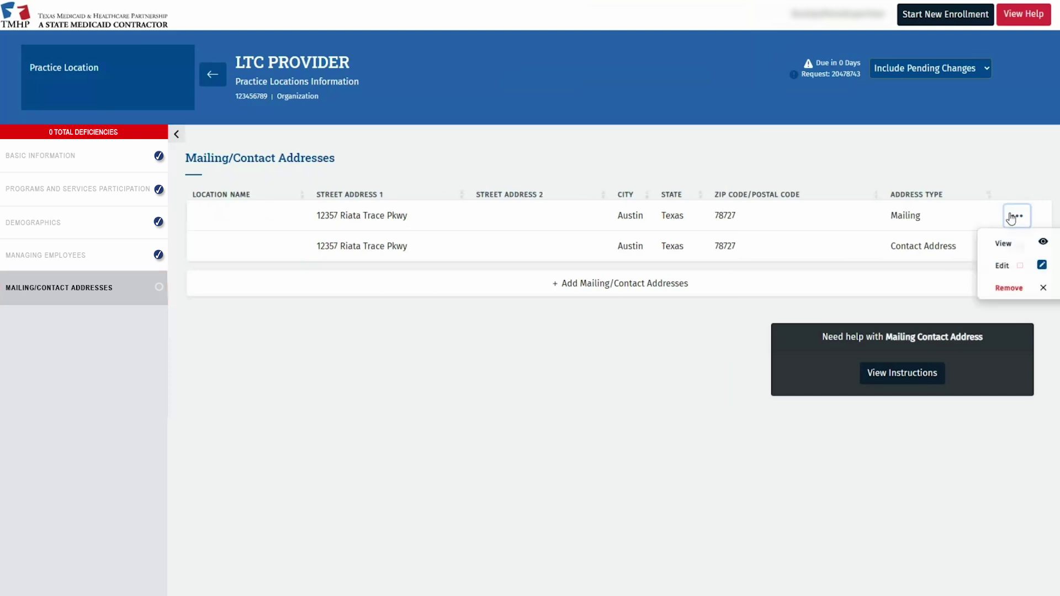
click(1019, 267)
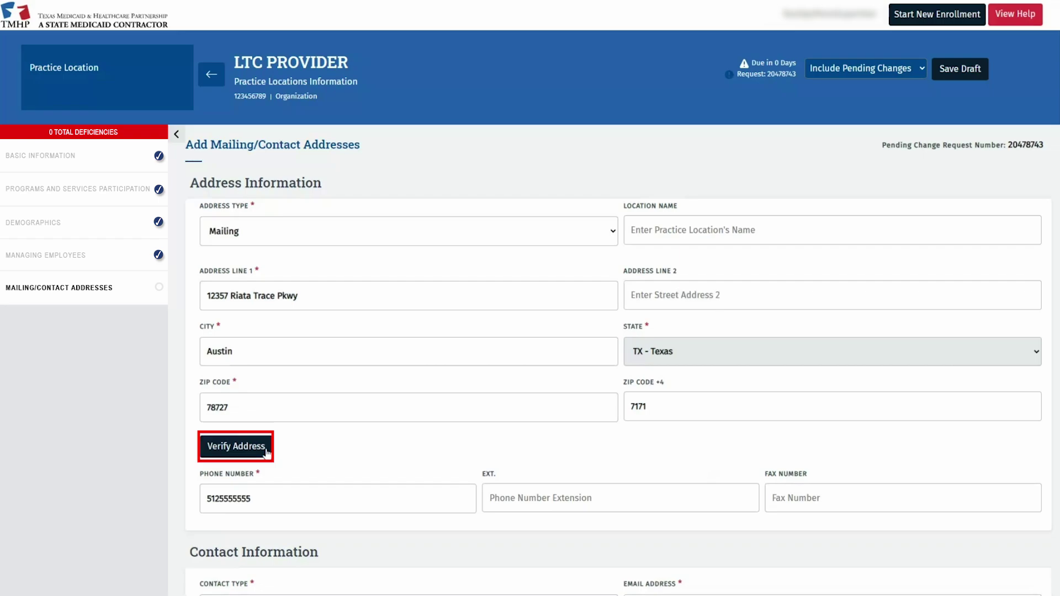
click(268, 452)
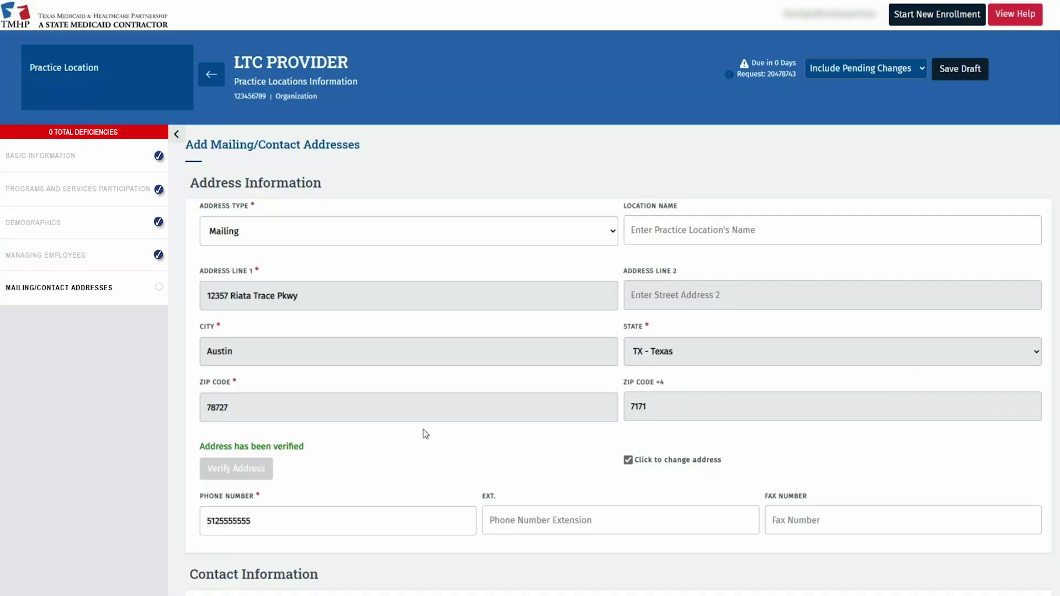
scroll(425, 433, down, 1)
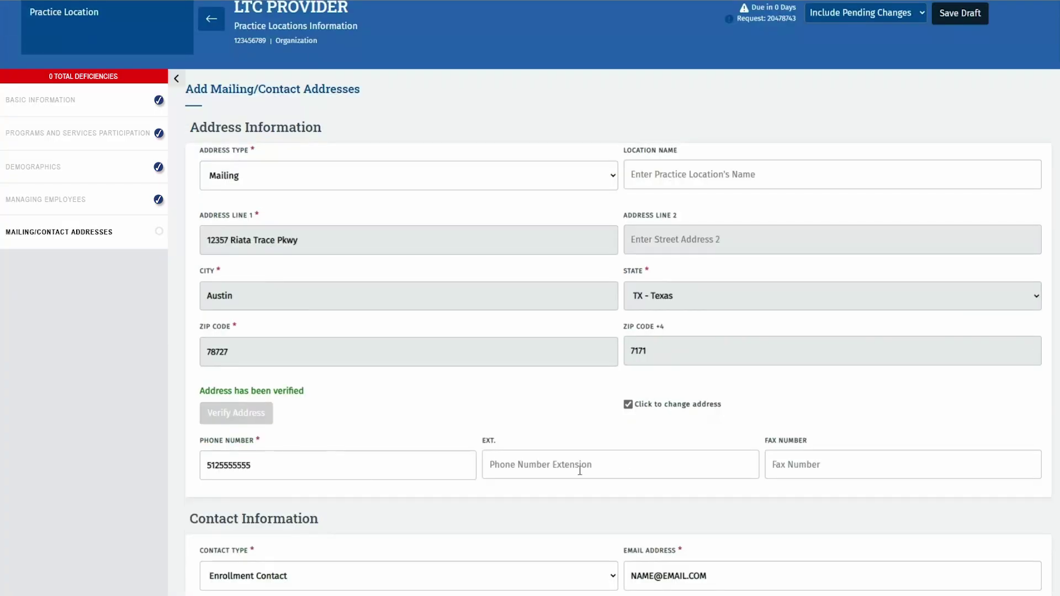
scroll(579, 470, down, 3)
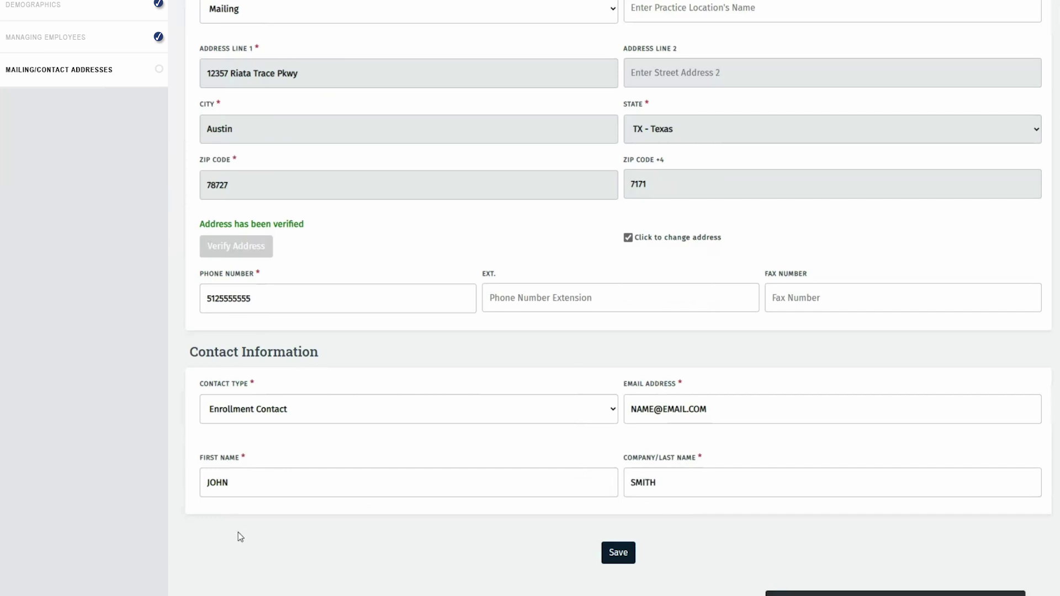
click(618, 552)
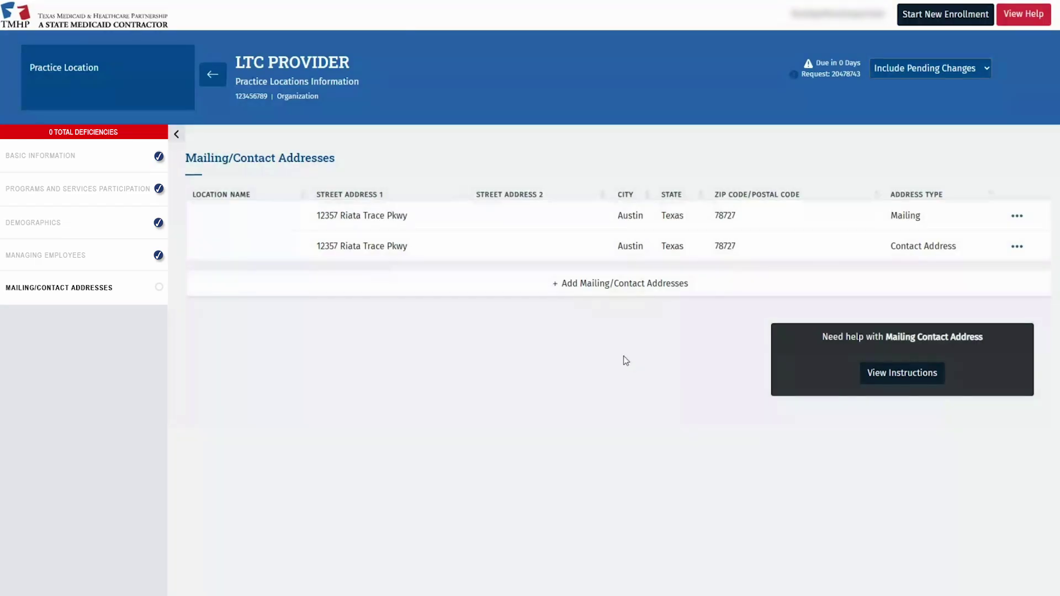
click(528, 287)
click(407, 237)
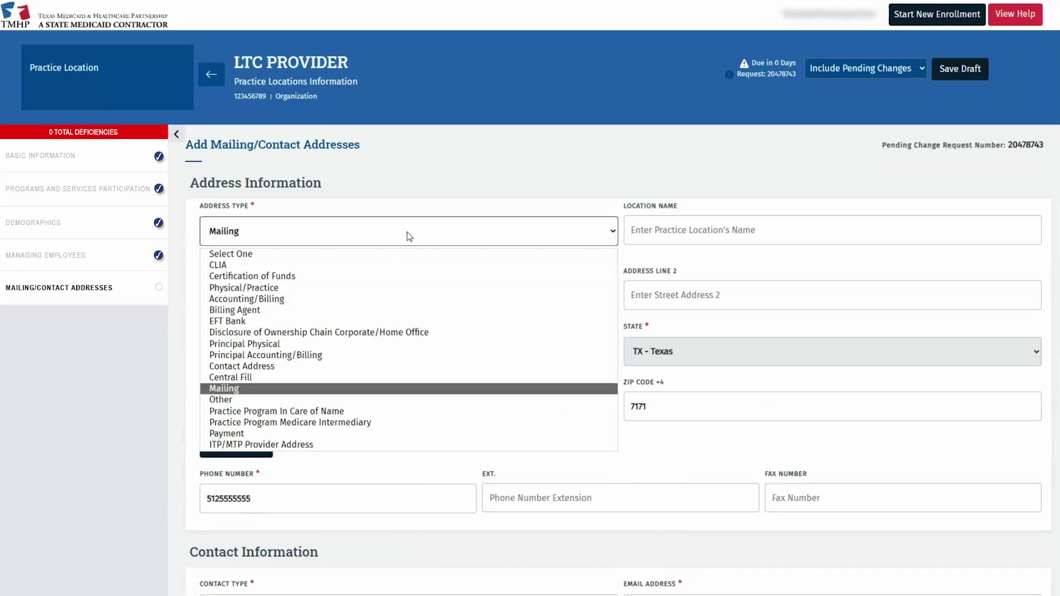
click(252, 390)
click(265, 298)
text(12357 Riata Trace Pkwy)
key(Tab)
text(Austin)
key(Tab)
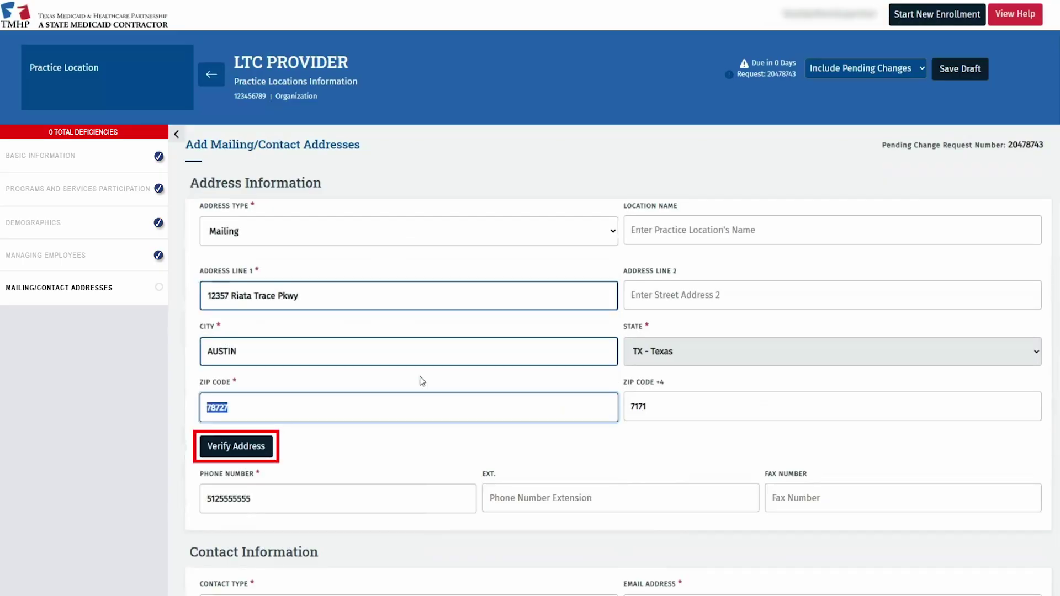
- Verify the new Mailing address and save it
click(262, 446)
scroll(541, 428, down, 5)
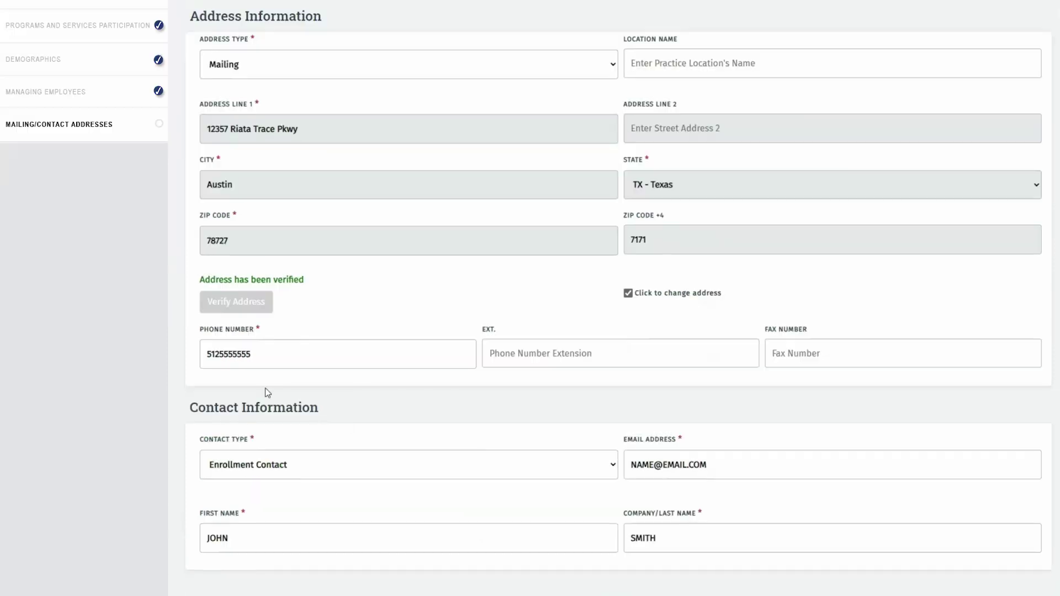
click(616, 503)
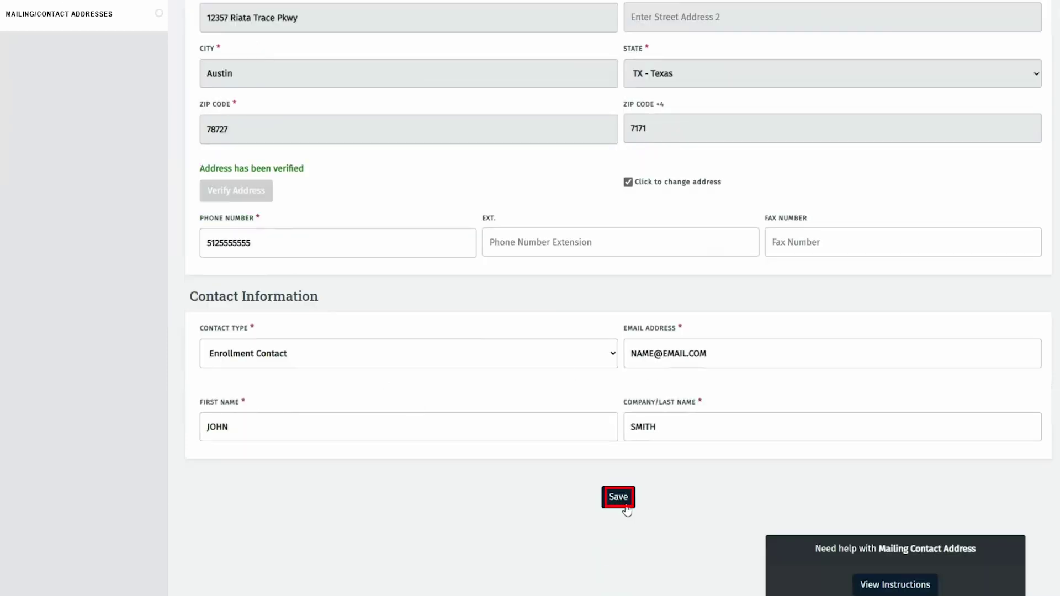
click(615, 499)
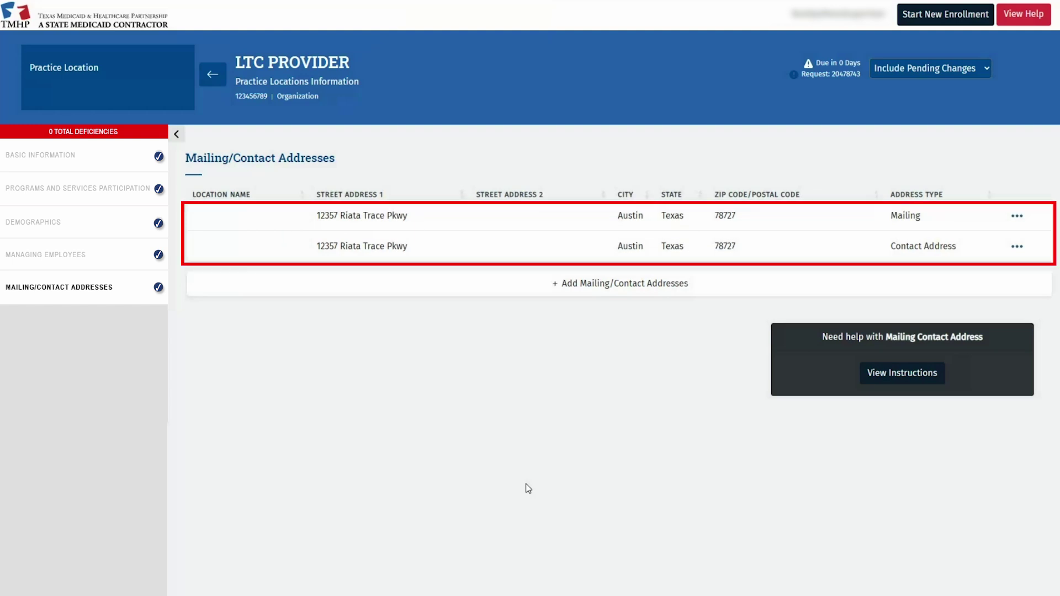
- Go back from LTC PROVIDER to the Practice Location Information page
click(218, 79)
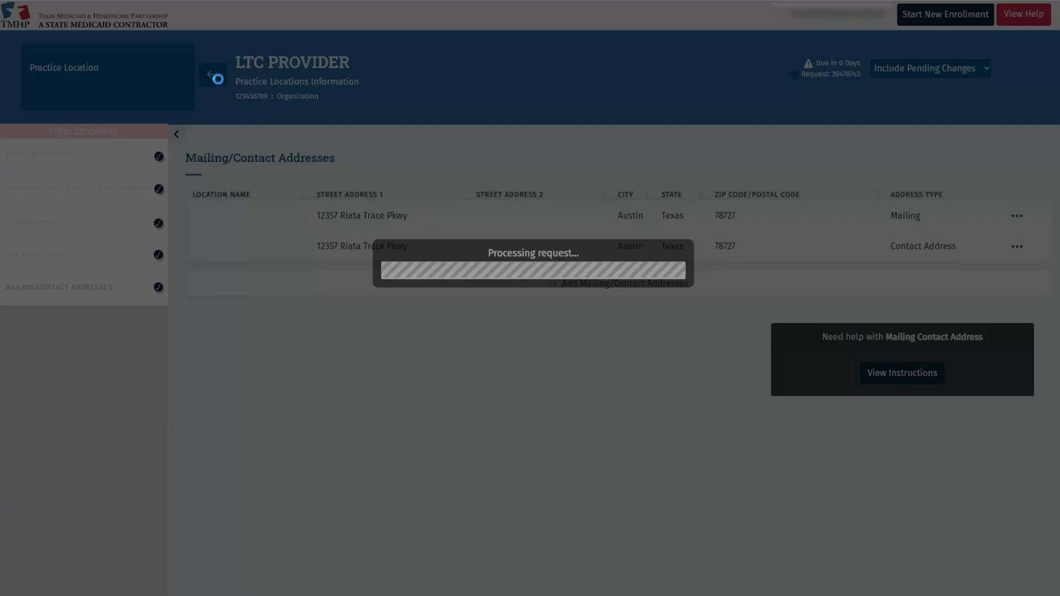